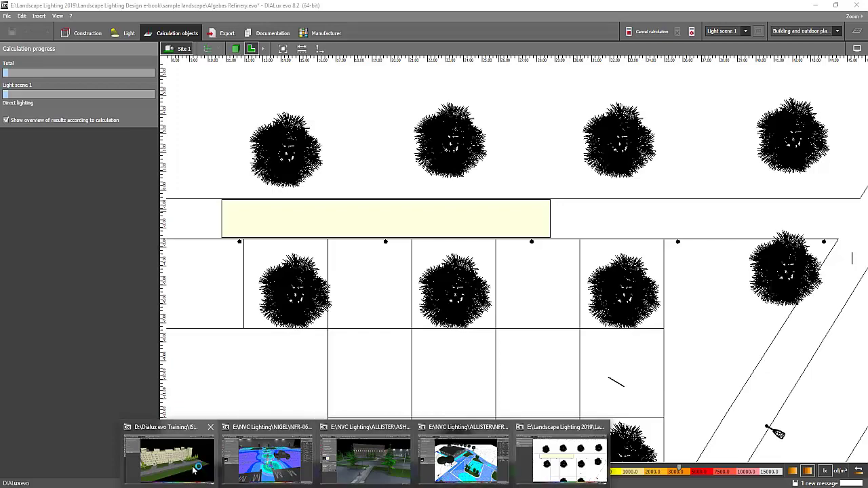
Bring up the ISF Building - Qatar1 project and examine the street and lamp posts along the building.
{"action": "left_click", "coordinate": [193, 470]}
{"action": "right_click_drag", "start_coordinate": [255, 199], "coordinate": [459, 322]}
{"action": "middle_click_drag", "start_coordinate": [460, 321], "coordinate": [426, 280]}
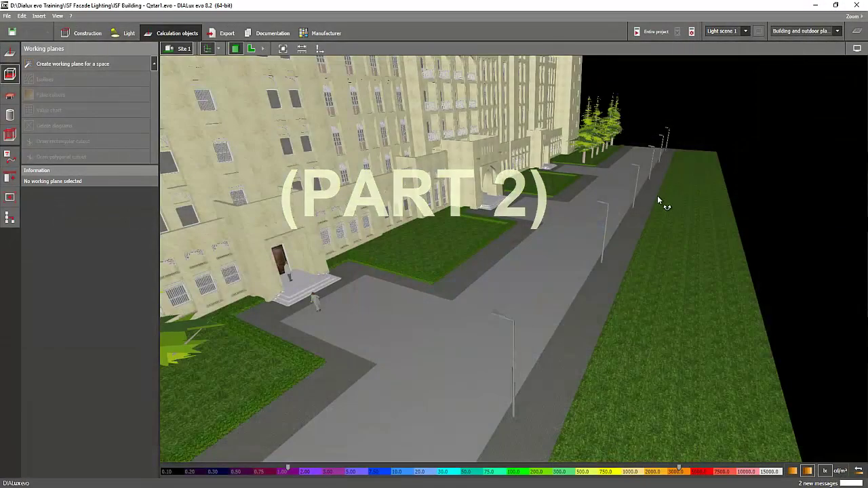
{"action": "right_click_drag", "start_coordinate": [657, 195], "coordinate": [425, 254]}
{"action": "scroll", "coordinate": [428, 254], "scroll_direction": "up", "scroll_amount": 2}
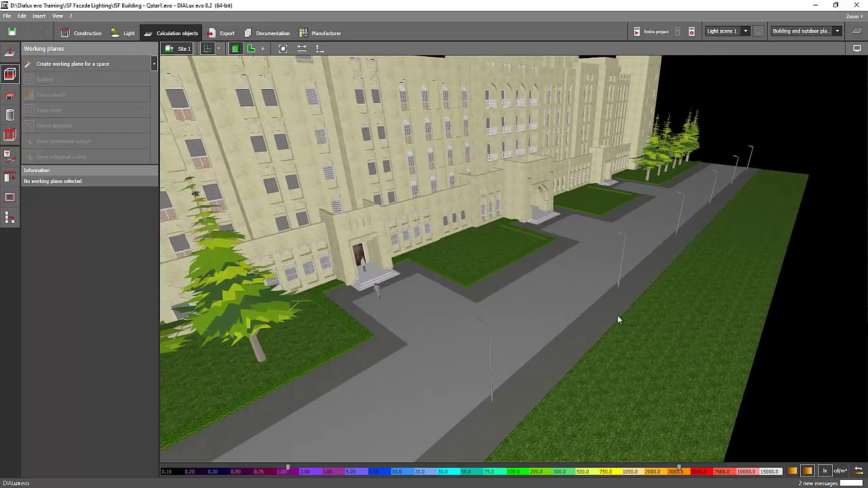
{"action": "right_click_drag", "start_coordinate": [617, 318], "coordinate": [612, 288]}
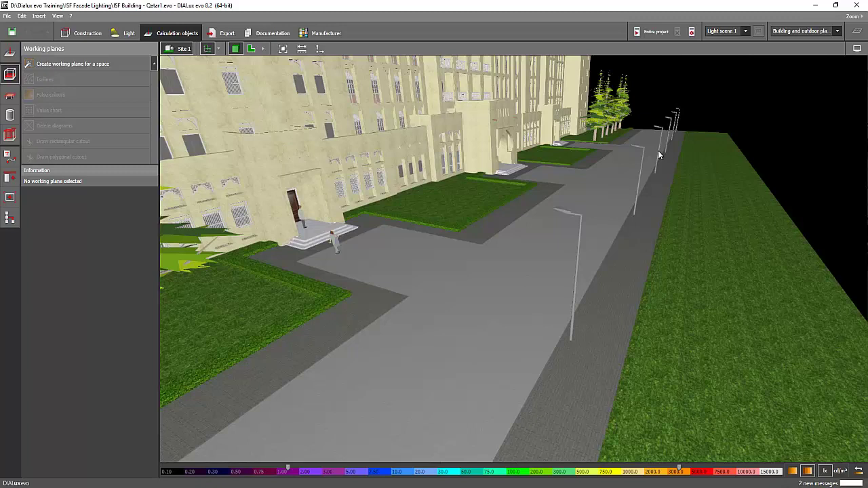
{"action": "left_click", "coordinate": [797, 32]}
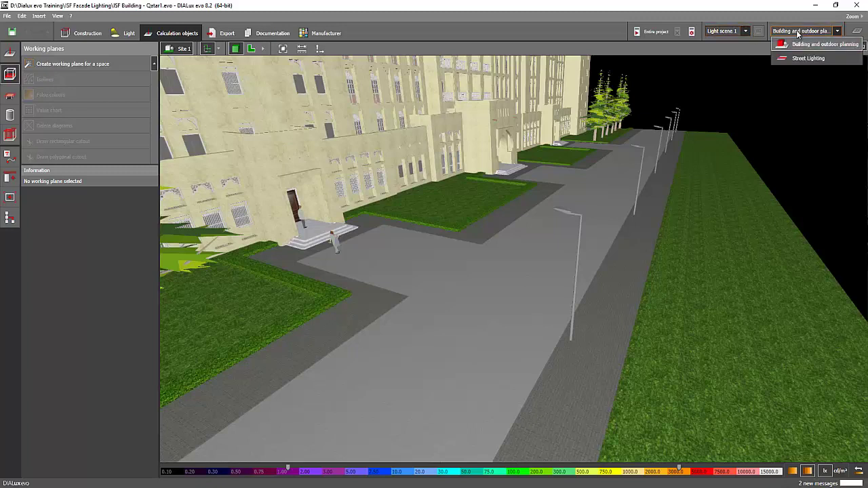
{"action": "left_click", "coordinate": [795, 140]}
{"action": "right_click_drag", "start_coordinate": [731, 132], "coordinate": [694, 165]}
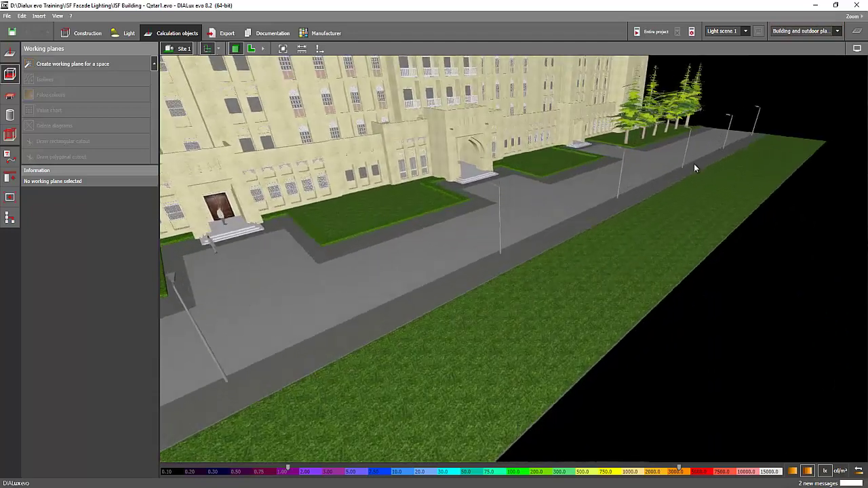
{"action": "right_click_drag", "start_coordinate": [593, 181], "coordinate": [588, 219]}
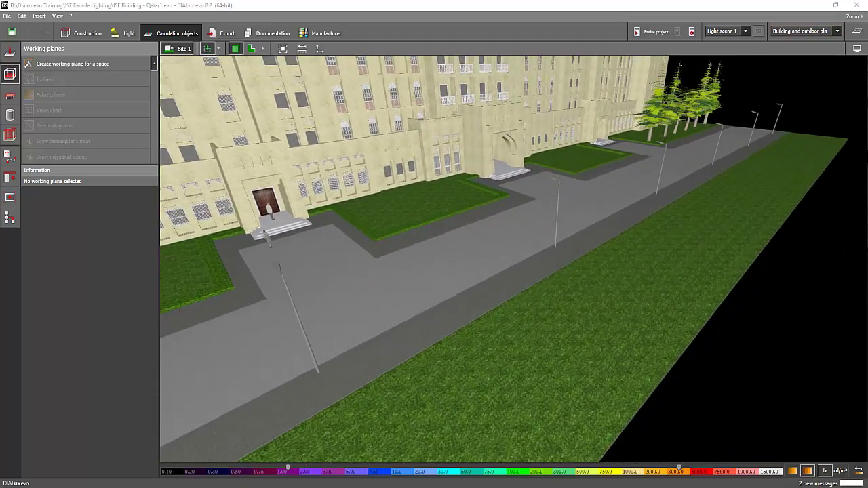
View the open Ashcourt HQ, Manton Park Development and Coop Store projects, and return to the ISF Building - Qatar1 project.
{"action": "left_click", "coordinate": [363, 467]}
{"action": "right_click_drag", "start_coordinate": [419, 256], "coordinate": [468, 360]}
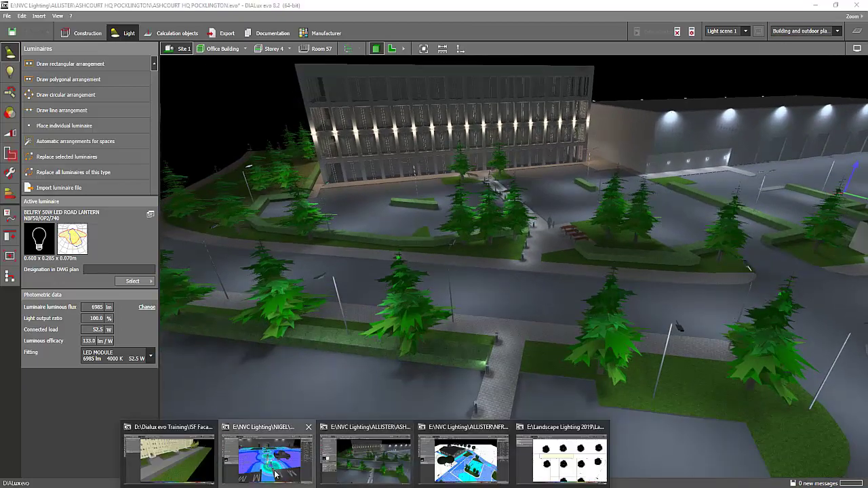
{"action": "left_click", "coordinate": [269, 455]}
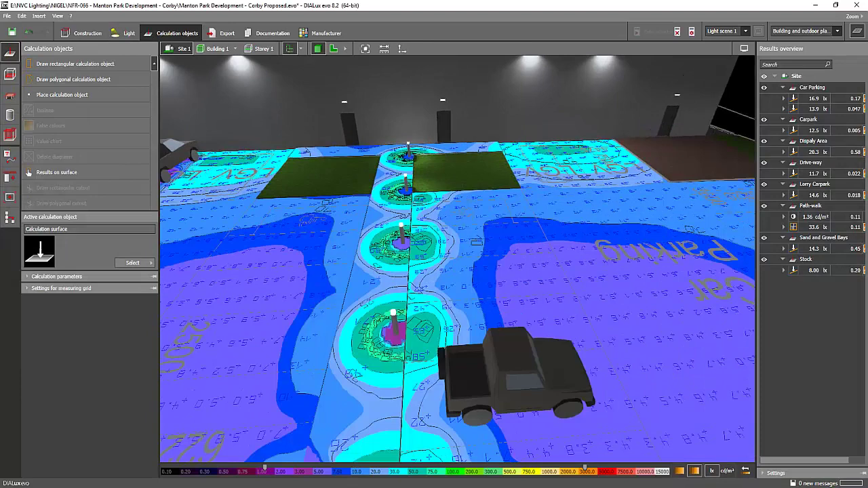
{"action": "left_click", "coordinate": [464, 456]}
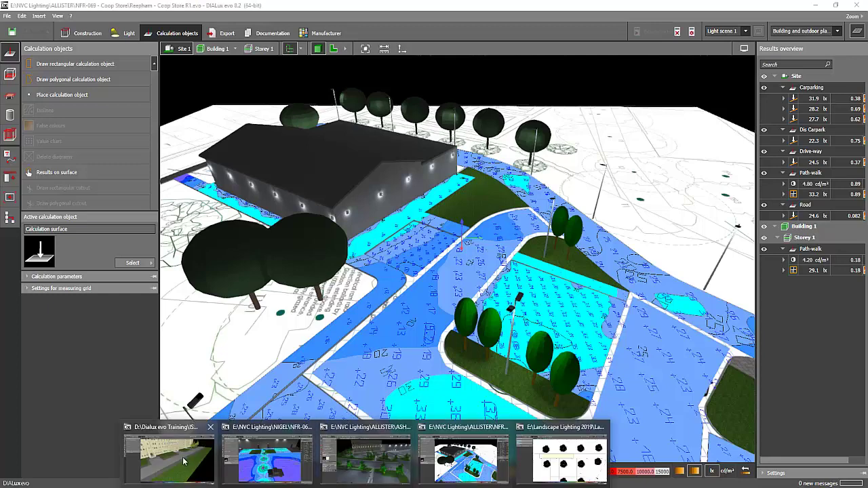
{"action": "left_click", "coordinate": [194, 453]}
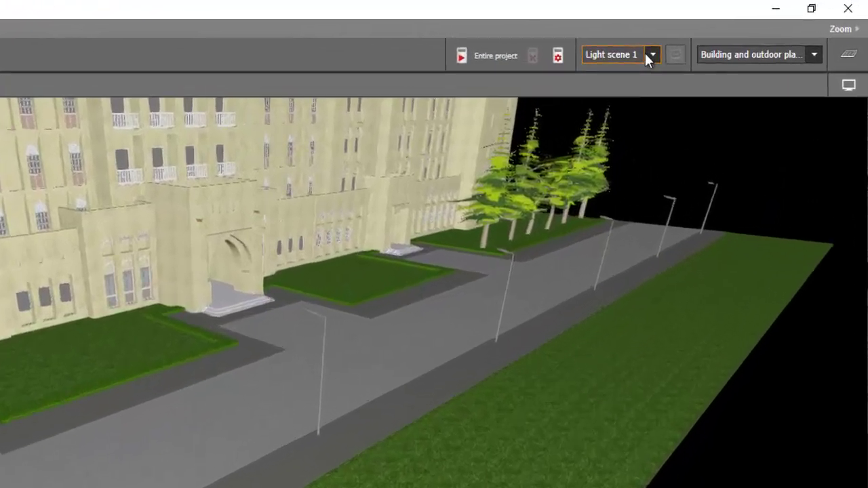
Switch the planning mode from building and outdoor planning to Street Lighting and show the road settings of Street 1.
{"action": "left_click", "coordinate": [710, 40]}
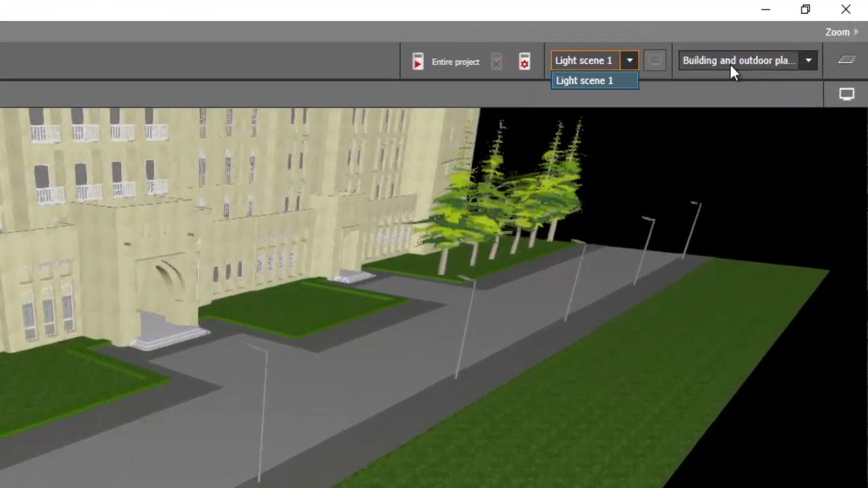
{"action": "left_click", "coordinate": [776, 41]}
{"action": "left_click", "coordinate": [776, 42]}
{"action": "left_click", "coordinate": [739, 114]}
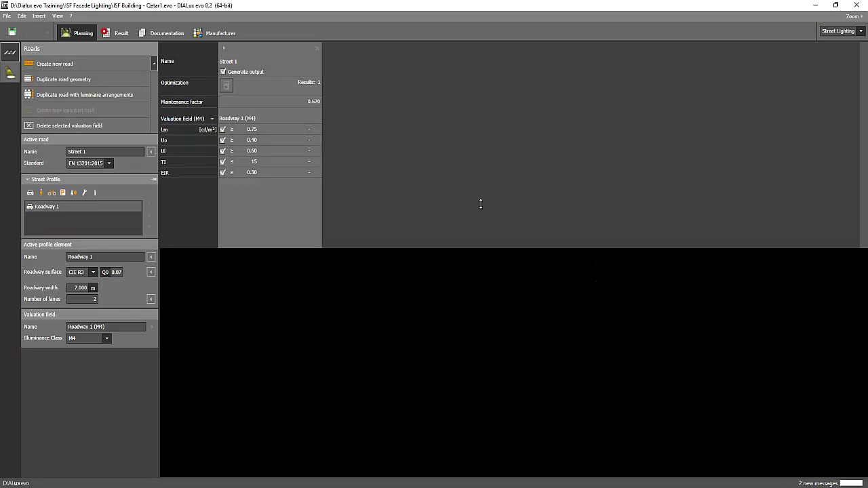
{"action": "right_click_drag", "start_coordinate": [455, 263], "coordinate": [417, 290]}
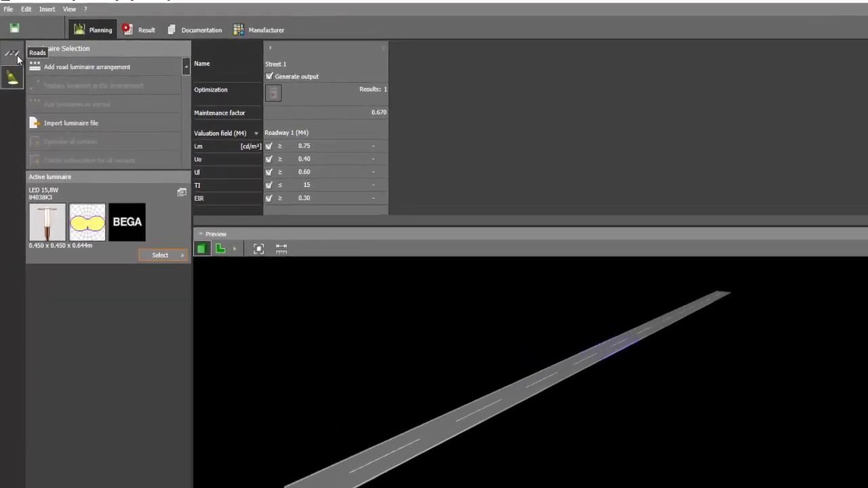
{"action": "left_click", "coordinate": [14, 55]}
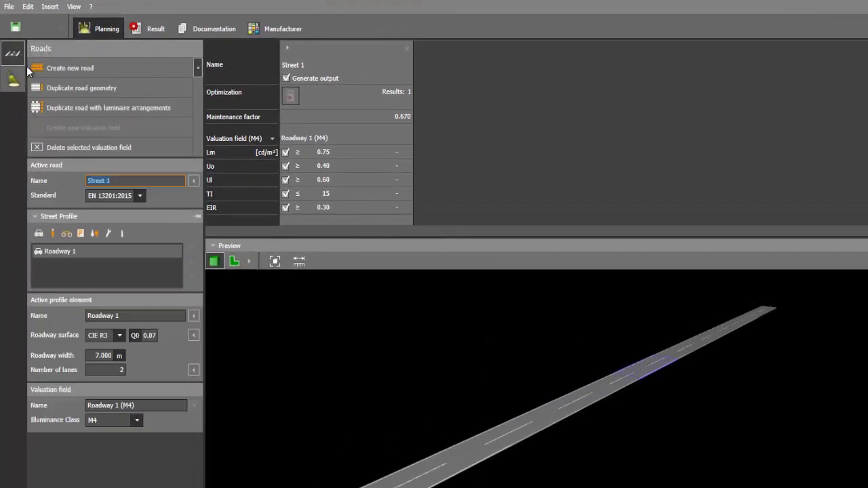
Add a sidewalk and a grass strip alongside the roadway in Street 1's profile.
{"action": "left_click", "coordinate": [52, 234]}
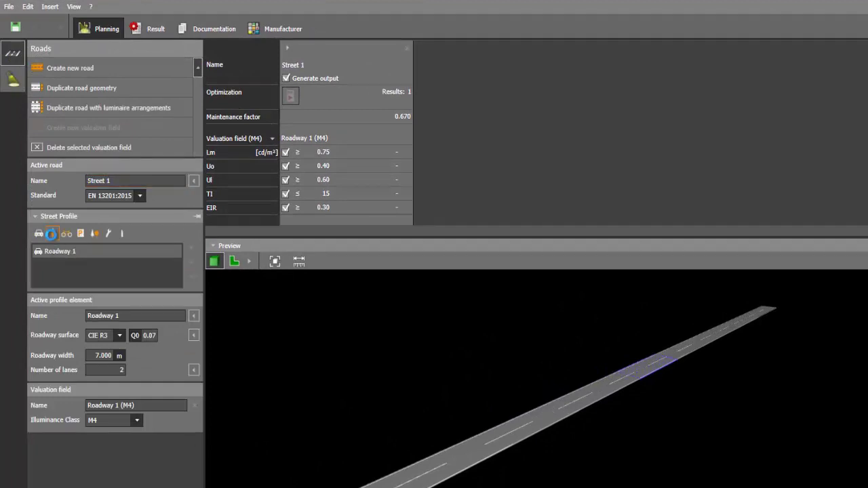
{"action": "scroll", "coordinate": [407, 365], "scroll_direction": "up", "scroll_amount": 5}
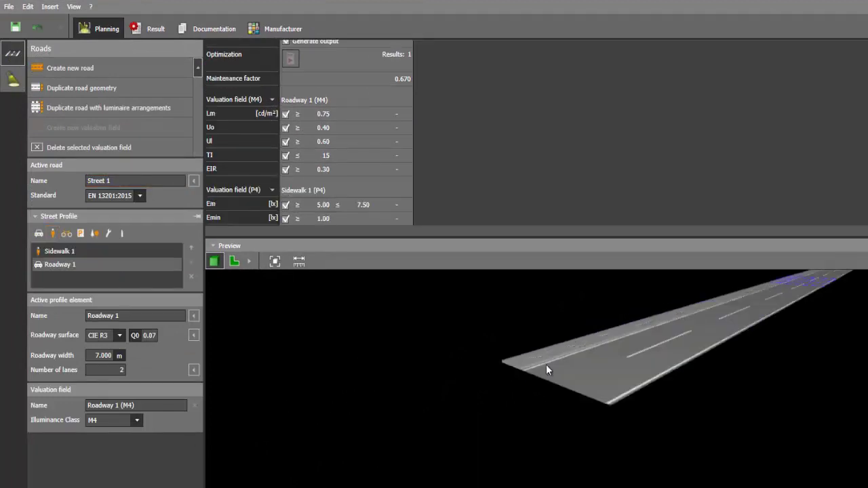
{"action": "middle_click_drag", "start_coordinate": [579, 363], "coordinate": [392, 343]}
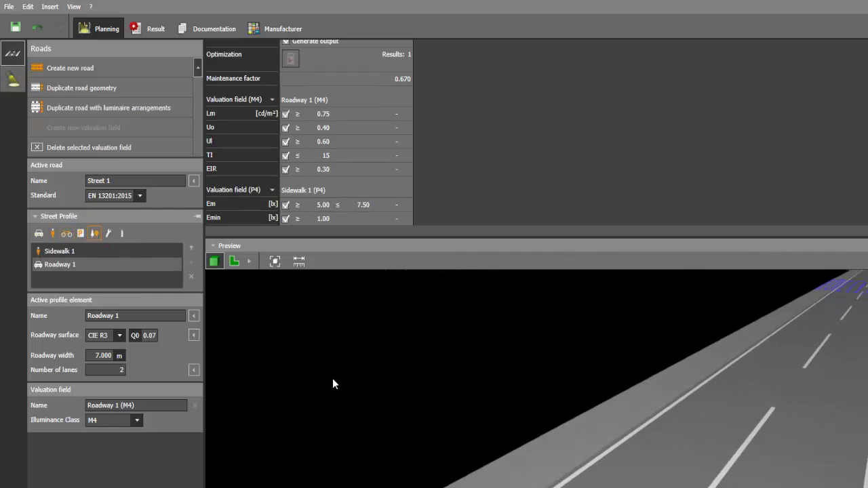
{"action": "middle_click_drag", "start_coordinate": [363, 377], "coordinate": [411, 377]}
{"action": "left_click_drag", "start_coordinate": [582, 397], "coordinate": [570, 414]}
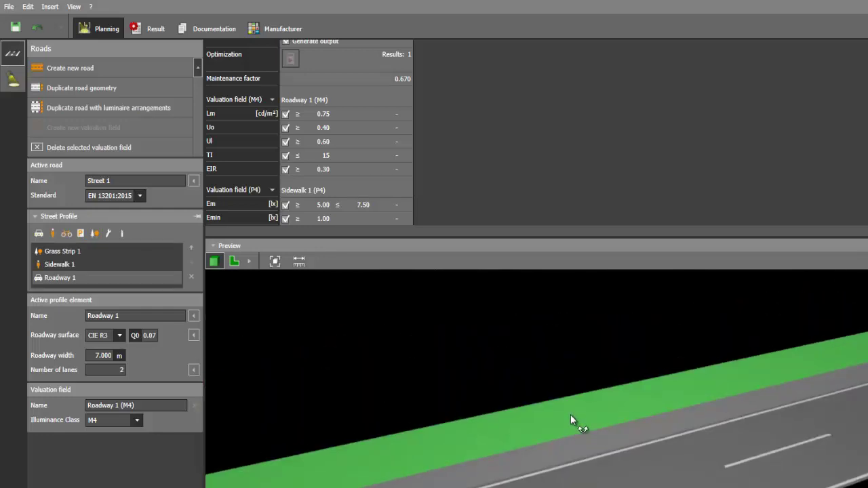
{"action": "left_click_drag", "start_coordinate": [403, 471], "coordinate": [437, 417]}
Set the width of Sidewalk 1 to 2.5 m and check the road profile in the 3D preview.
{"action": "left_click", "coordinate": [62, 265]}
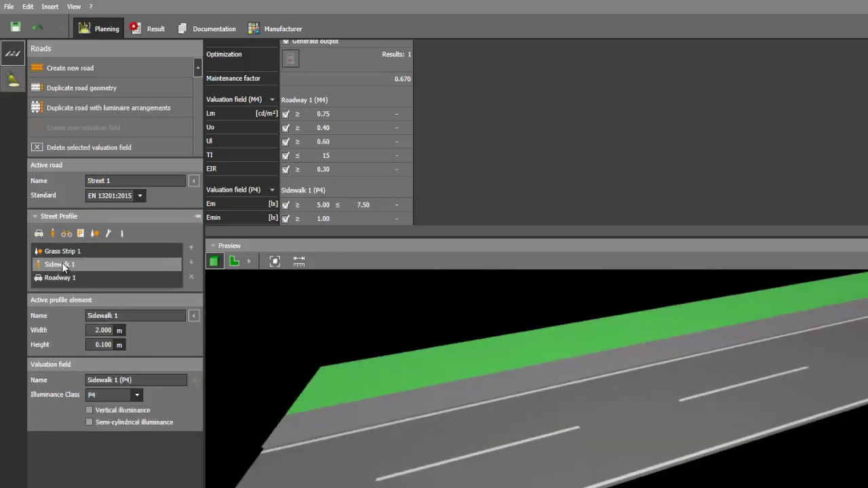
{"action": "left_click_drag", "start_coordinate": [246, 378], "coordinate": [270, 371]}
{"action": "left_click_drag", "start_coordinate": [428, 395], "coordinate": [410, 393]}
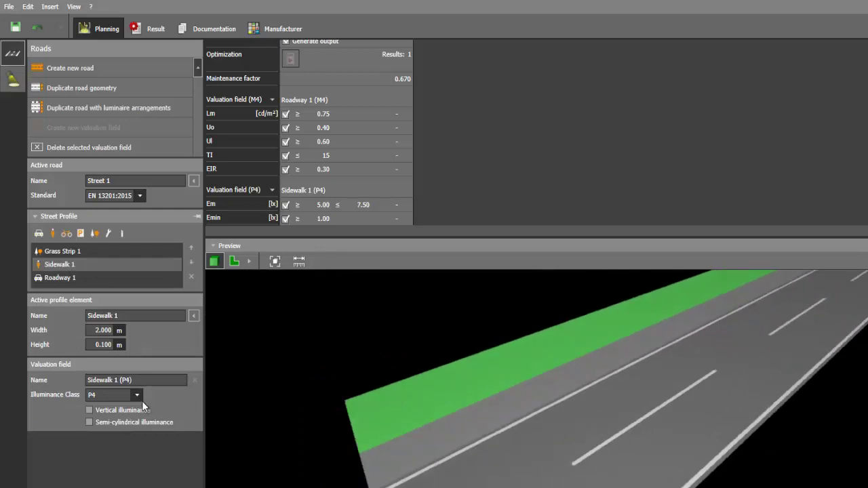
{"action": "left_click", "coordinate": [103, 331]}
{"action": "double_click", "coordinate": [103, 331]}
{"action": "type", "text": "2.5"}
{"action": "key", "text": "Return"}
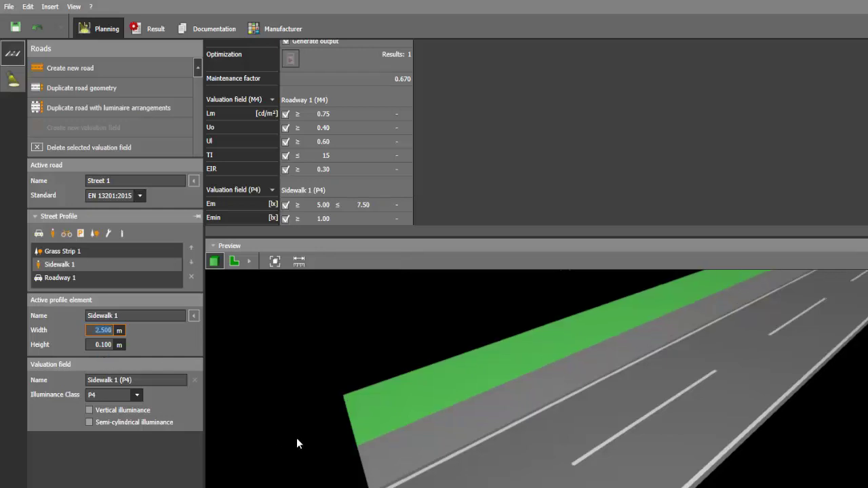
{"action": "right_click_drag", "start_coordinate": [296, 438], "coordinate": [604, 487]}
{"action": "left_click_drag", "start_coordinate": [614, 478], "coordinate": [528, 417]}
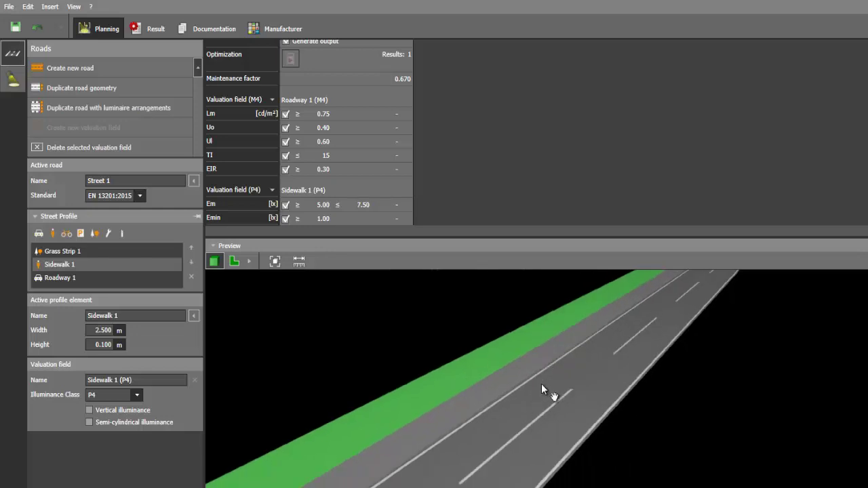
{"action": "left_click_drag", "start_coordinate": [541, 384], "coordinate": [538, 403]}
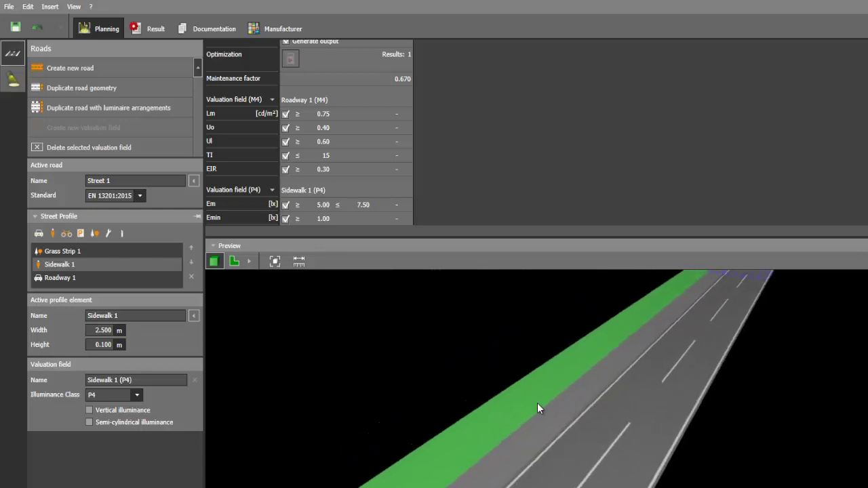
Review the illuminance classes available for the valuation field of Sidewalk 1.
{"action": "left_click", "coordinate": [137, 395]}
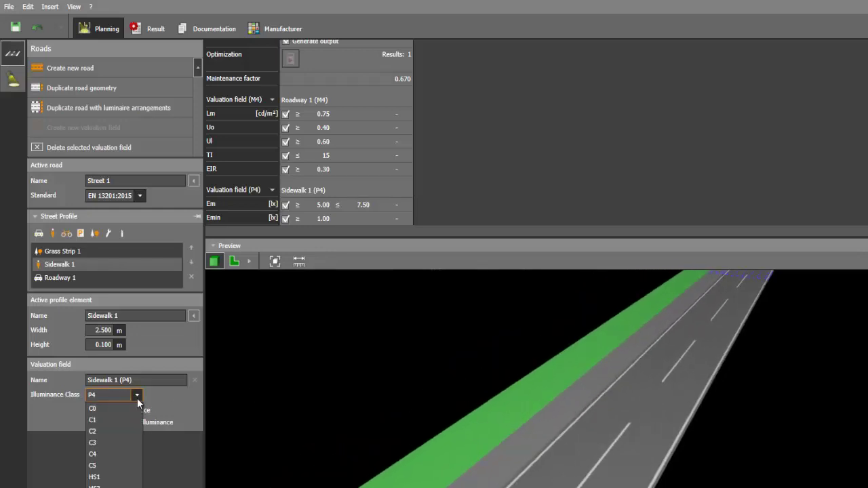
{"action": "left_click", "coordinate": [59, 269]}
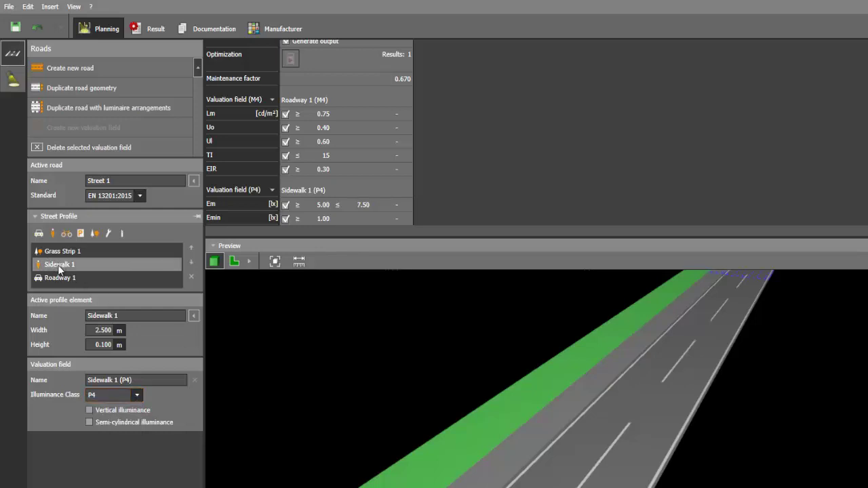
{"action": "left_click", "coordinate": [137, 395]}
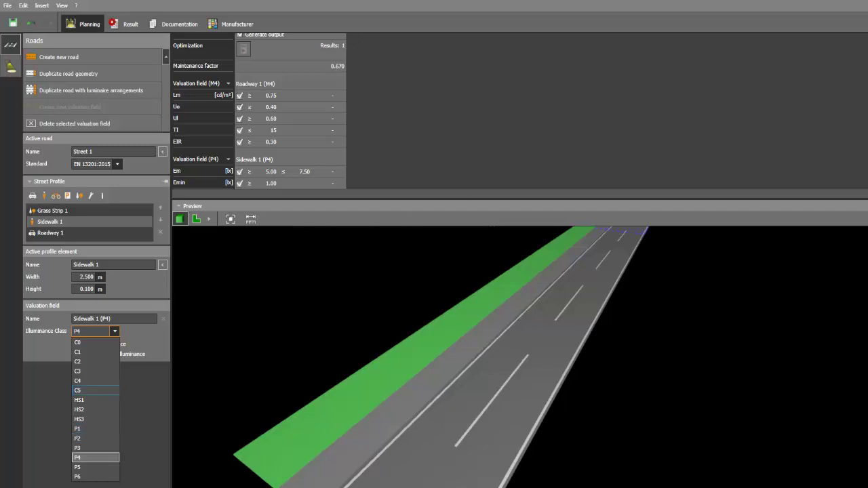
{"action": "key", "text": "Escape"}
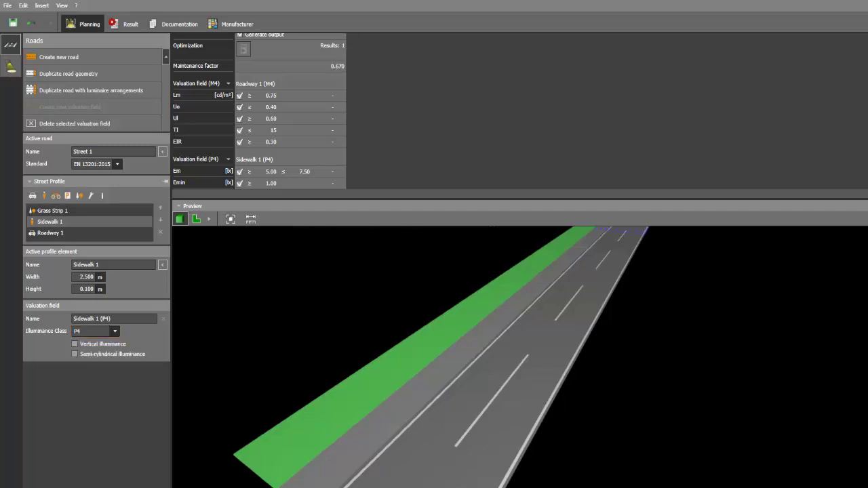
Enlarge the requirements table above the preview to show the sidewalk's valuation field.
{"action": "scroll", "coordinate": [258, 112], "scroll_direction": "up", "scroll_amount": 1}
{"action": "scroll", "coordinate": [260, 112], "scroll_direction": "down", "scroll_amount": 1}
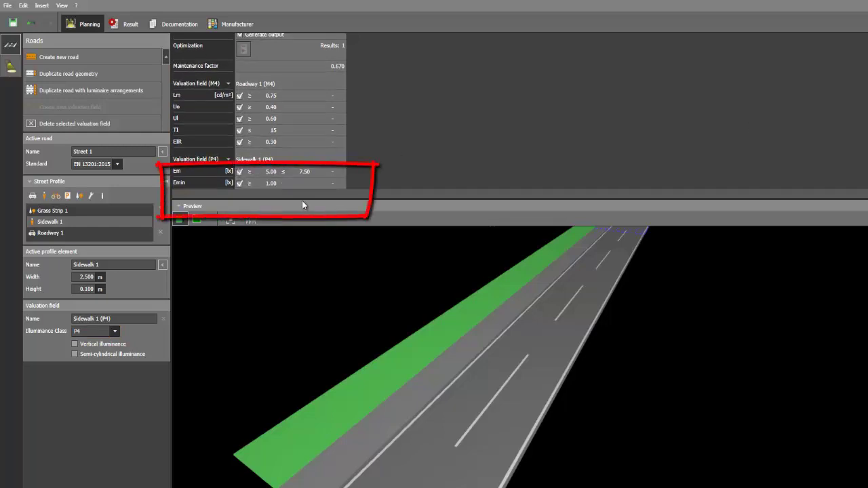
{"action": "mouse_move", "coordinate": [302, 200]}
{"action": "left_mouse_down"}
{"action": "mouse_move", "coordinate": [300, 220]}
{"action": "mouse_move", "coordinate": [298, 213]}
{"action": "left_mouse_up"}
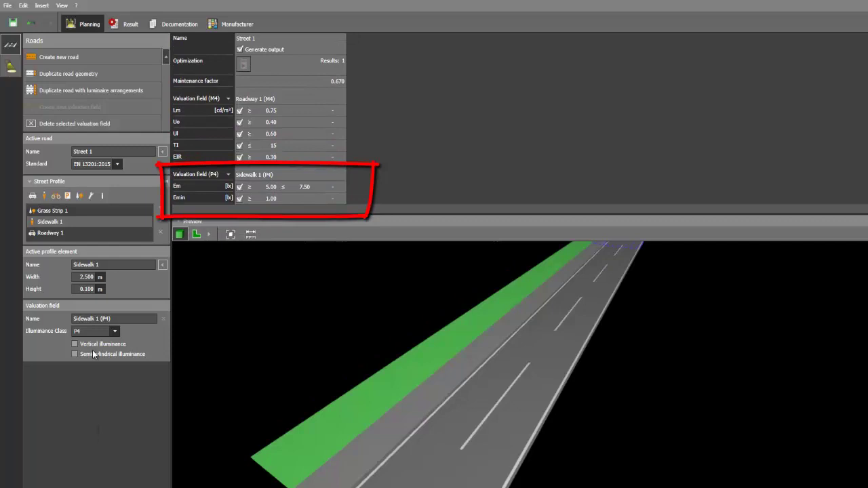
Compare the sidewalk's illuminance requirements under classes P1 and P4, and set its illuminance class to P6.
{"action": "left_click", "coordinate": [95, 331]}
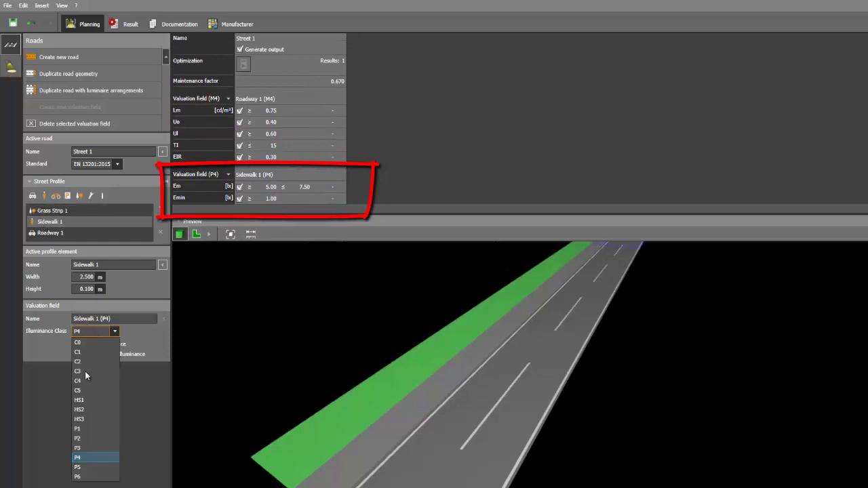
{"action": "left_click", "coordinate": [80, 429]}
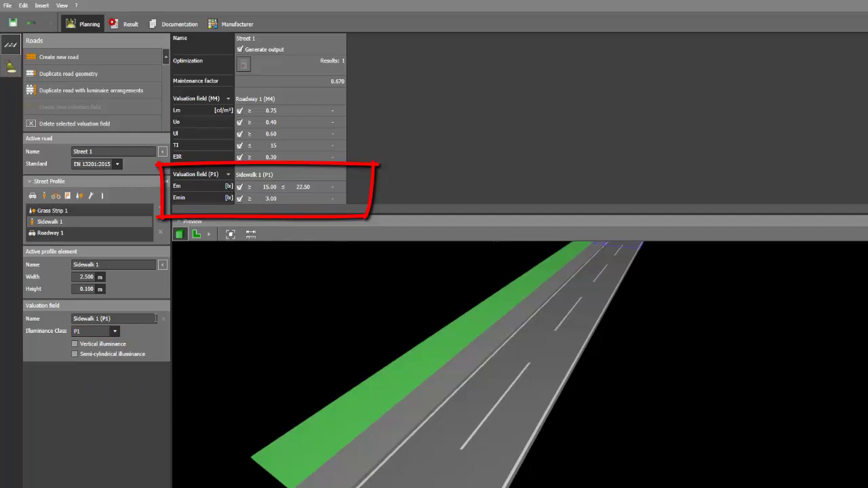
{"action": "left_click", "coordinate": [115, 331]}
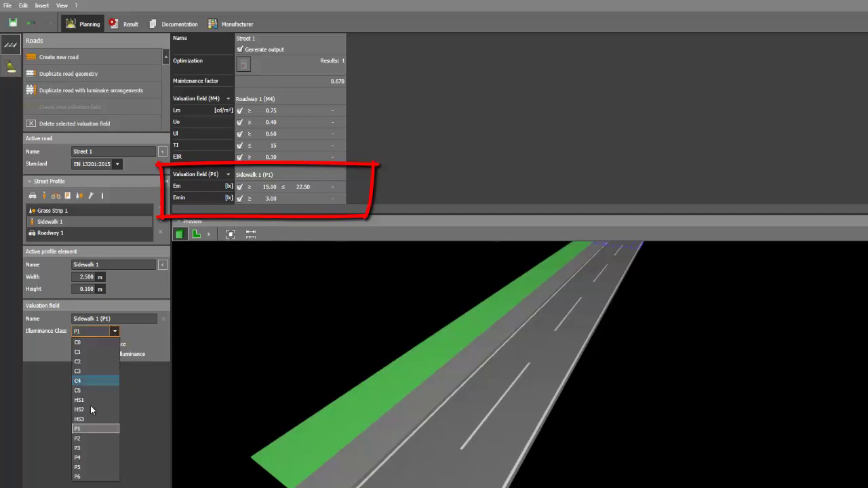
{"action": "left_click", "coordinate": [80, 459]}
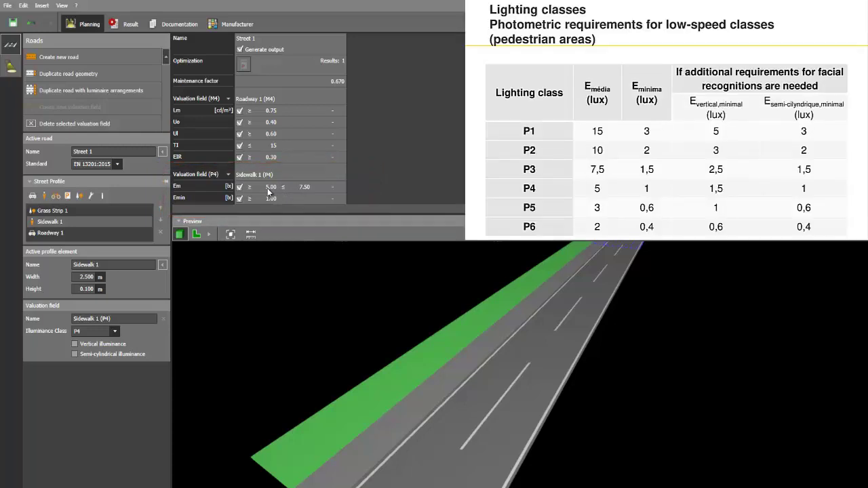
{"action": "left_click", "coordinate": [109, 333]}
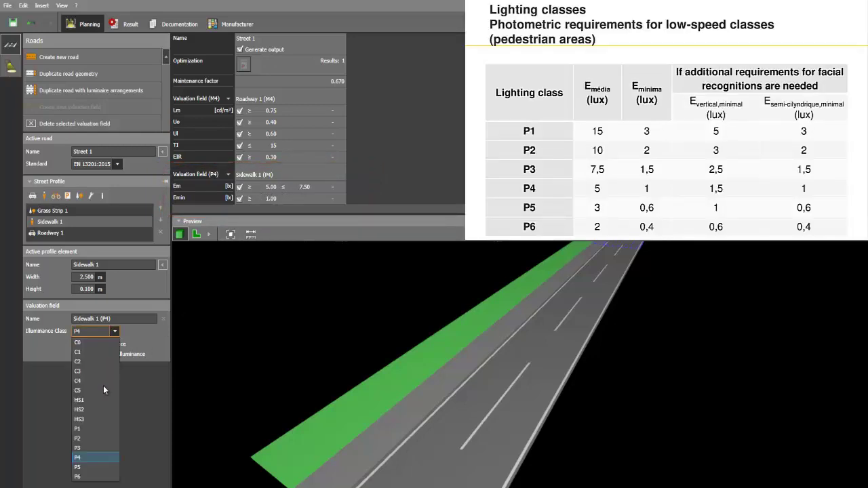
{"action": "left_click", "coordinate": [79, 478]}
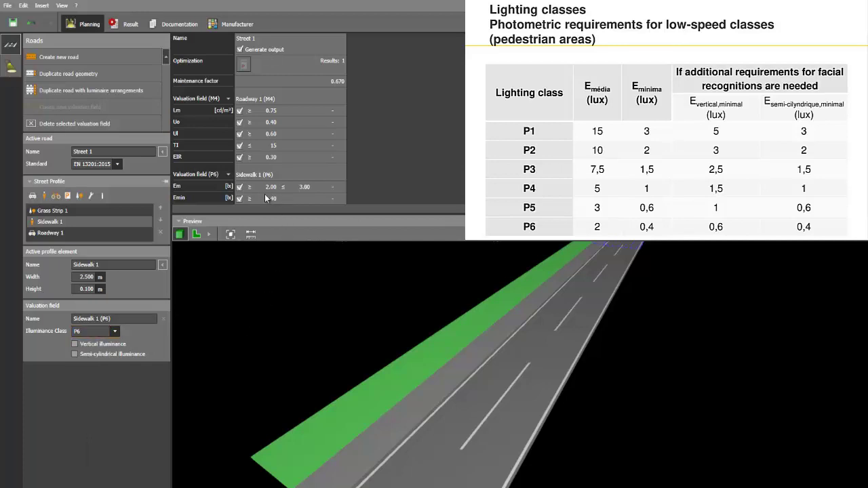
Check the sidewalk's illuminance requirements under class HS1, and set its illuminance class to P1.
{"action": "left_click", "coordinate": [115, 332]}
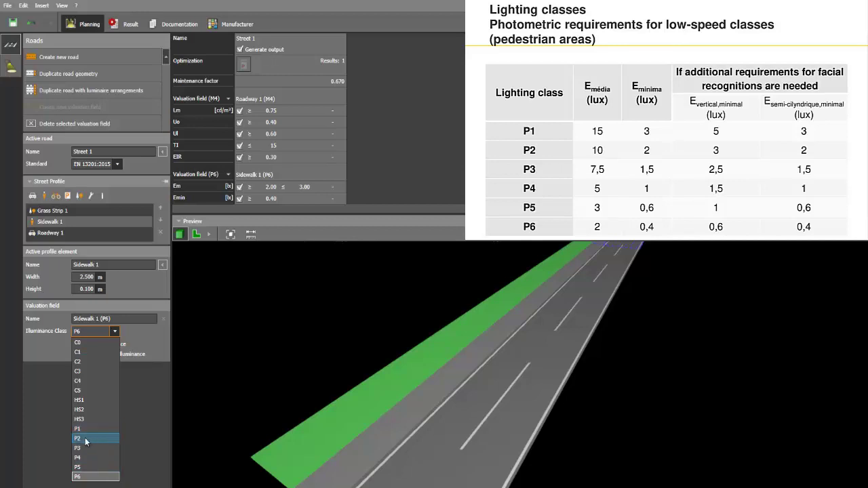
{"action": "left_click", "coordinate": [80, 400]}
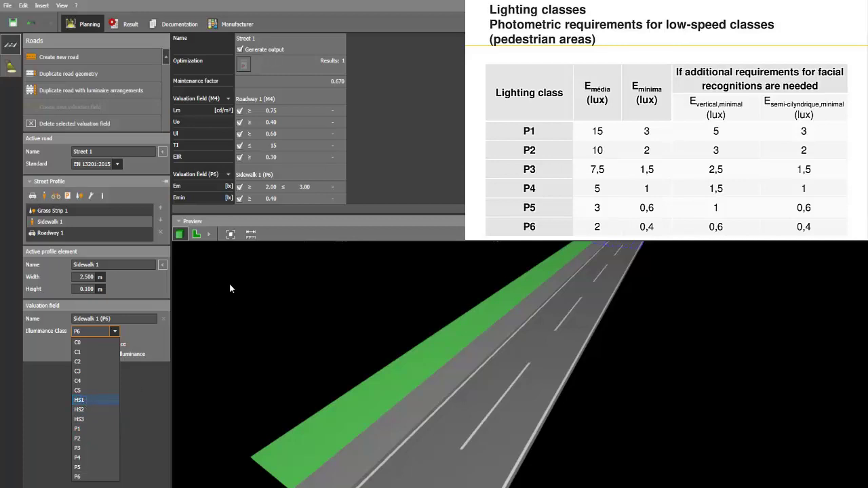
{"action": "left_click", "coordinate": [79, 400]}
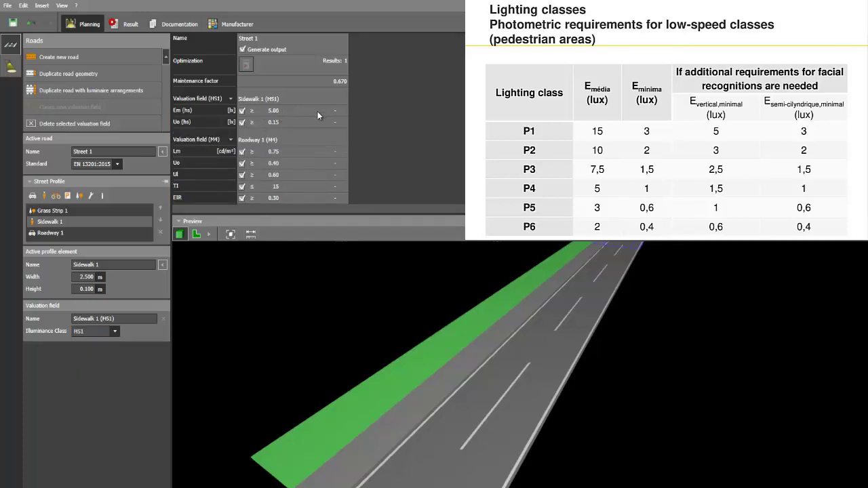
{"action": "left_click", "coordinate": [114, 332]}
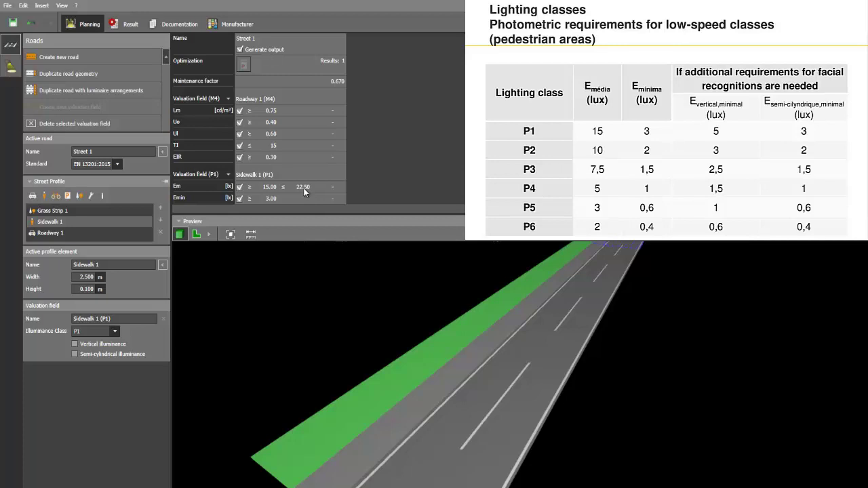
{"action": "mouse_move", "coordinate": [279, 309]}
{"action": "right_mouse_down"}
{"action": "mouse_move", "coordinate": [293, 303]}
{"action": "mouse_move", "coordinate": [286, 299]}
{"action": "right_mouse_up"}
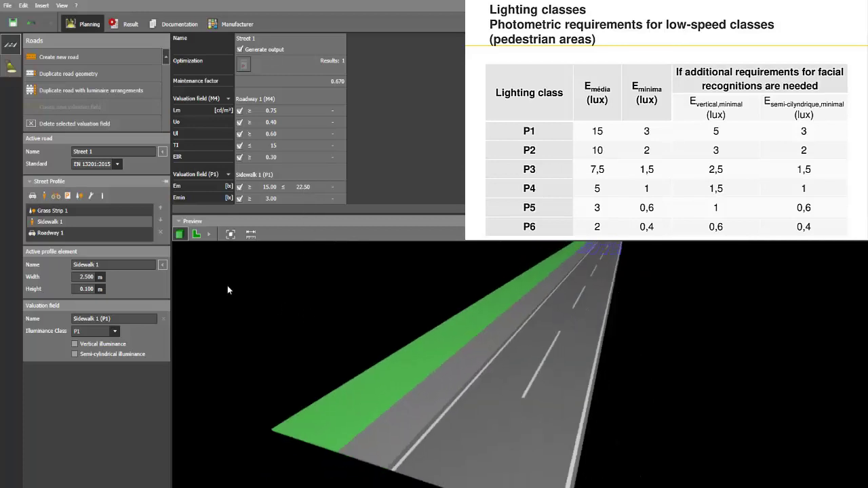
Add a road luminaire arrangement to the street using the active BEGA LED 15,8W luminaire.
{"action": "left_click", "coordinate": [10, 67]}
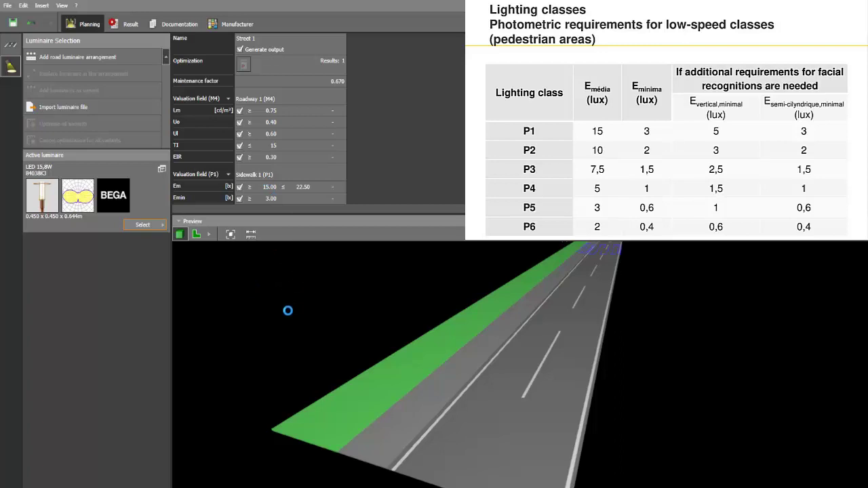
{"action": "right_click_drag", "start_coordinate": [295, 359], "coordinate": [387, 305]}
{"action": "left_click", "coordinate": [459, 295]}
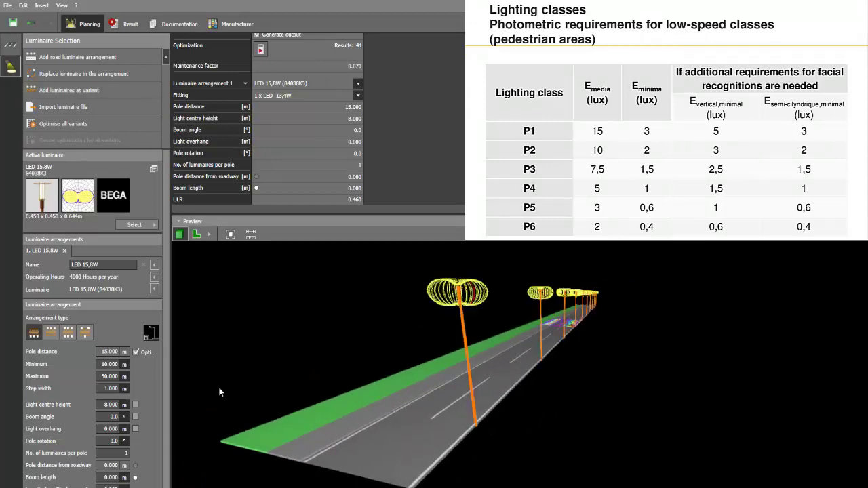
Turn off pole distance optimisation and set the arrangement's light centre height to 2.6 m.
{"action": "left_click", "coordinate": [135, 352]}
{"action": "key", "text": "Tab"}
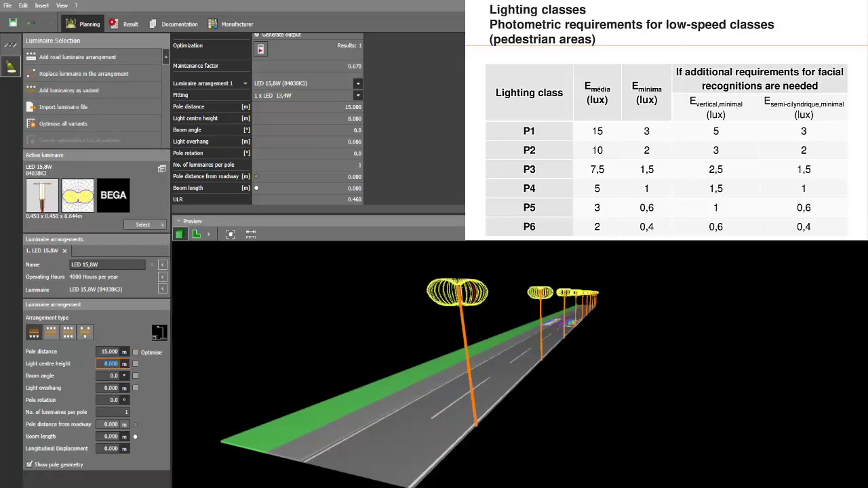
{"action": "type", "text": "2.6"}
{"action": "key", "text": "Return"}
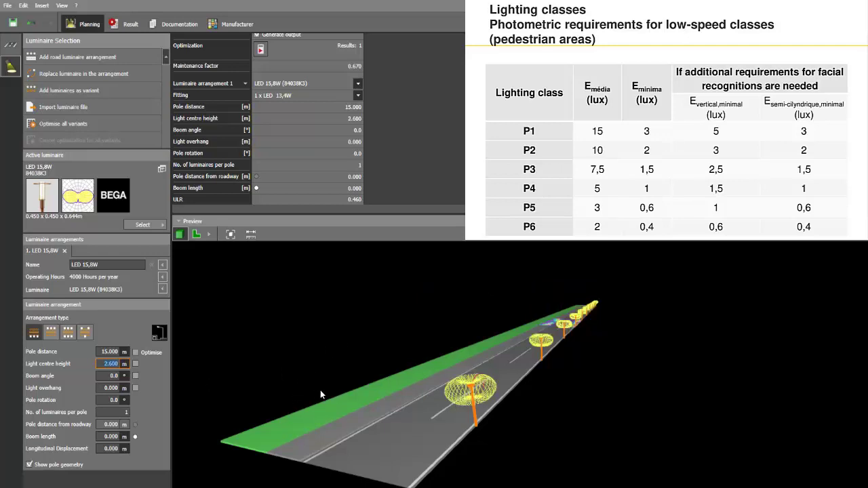
{"action": "right_click_drag", "start_coordinate": [320, 394], "coordinate": [367, 392]}
{"action": "scroll", "coordinate": [432, 409], "scroll_direction": "up", "scroll_amount": 4}
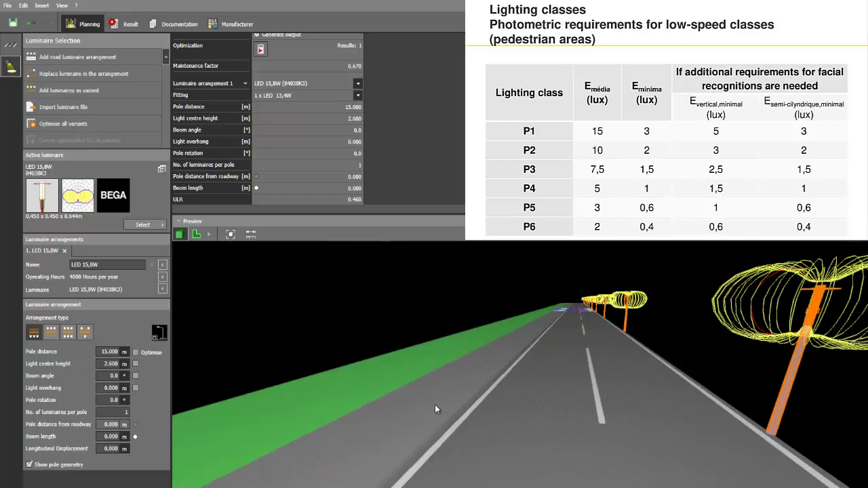
Arrange the poles only on the upper side of the road and set the light overhang to -3 m.
{"action": "left_click", "coordinate": [49, 332]}
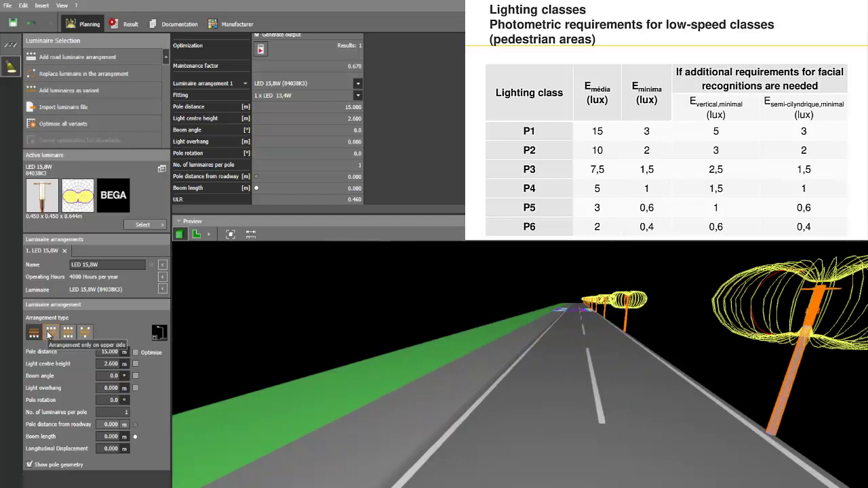
{"action": "right_click_drag", "start_coordinate": [353, 347], "coordinate": [353, 354]}
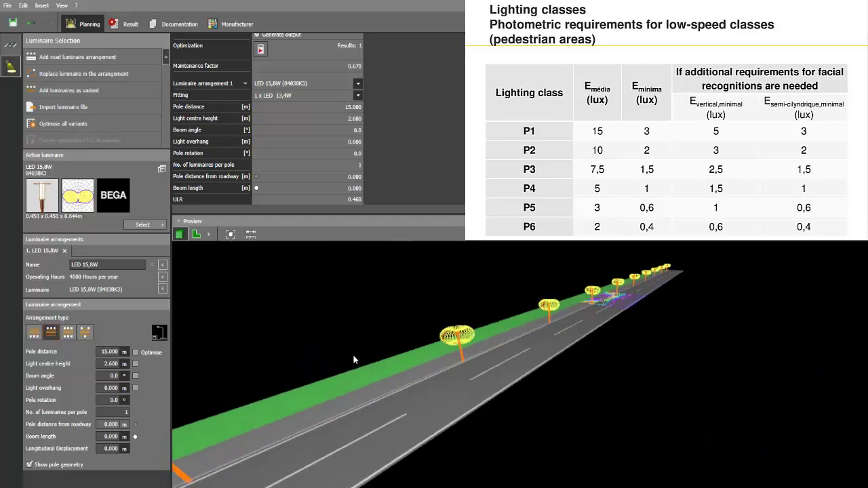
{"action": "scroll", "coordinate": [424, 333], "scroll_direction": "up", "scroll_amount": 3}
{"action": "scroll", "coordinate": [421, 370], "scroll_direction": "up", "scroll_amount": 2}
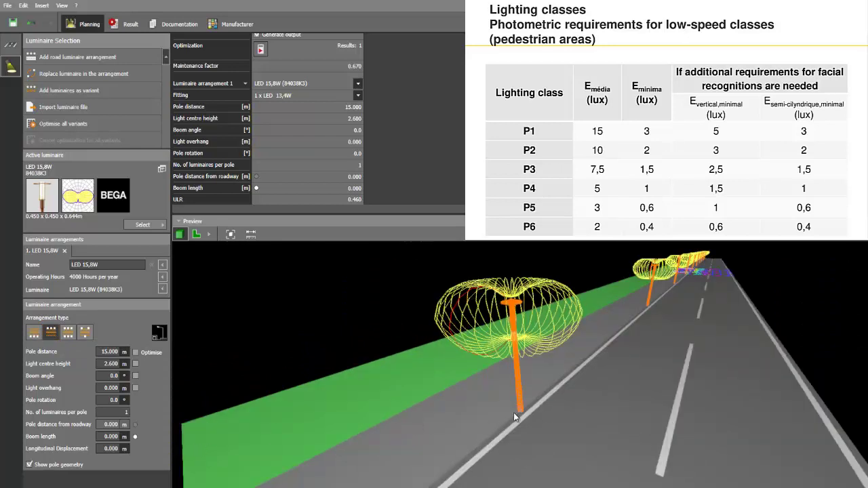
{"action": "left_click", "coordinate": [107, 387]}
{"action": "type", "text": "-3"}
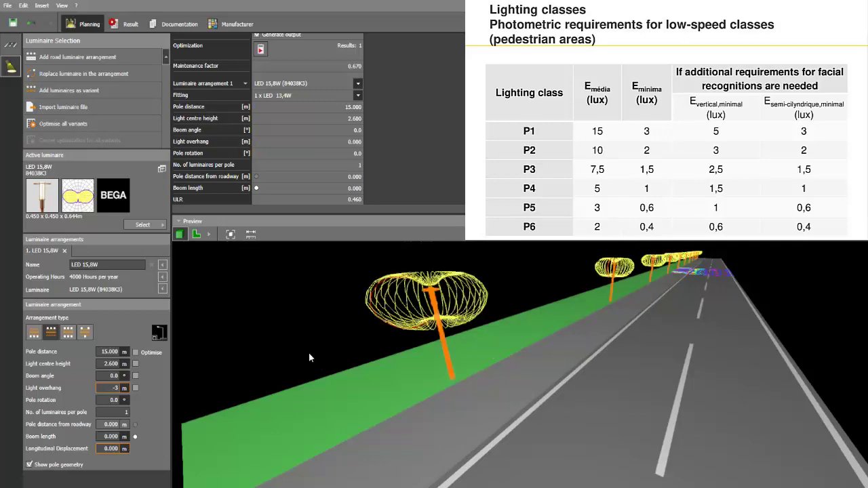
{"action": "left_click_drag", "start_coordinate": [309, 354], "coordinate": [238, 375]}
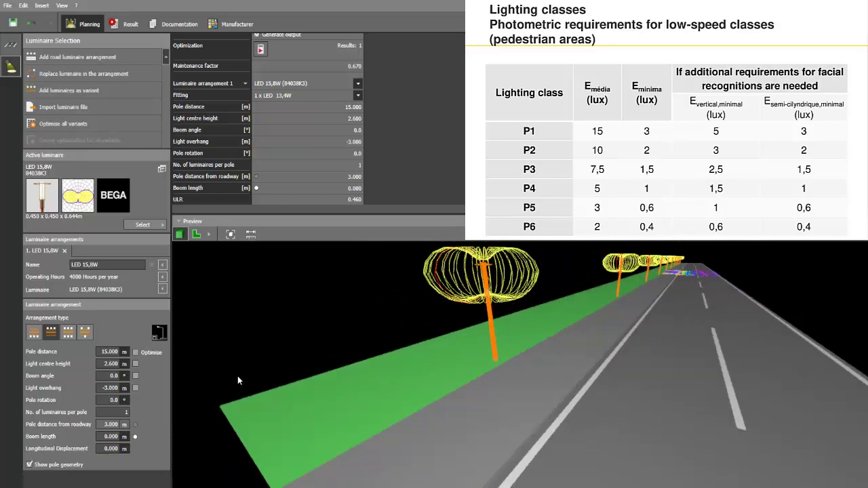
Try pole distances of 10 m and 5 m, checking the sidewalk's calculated illuminance against its class requirements.
{"action": "left_click", "coordinate": [109, 354]}
{"action": "type", "text": "10"}
{"action": "key", "text": "Return"}
{"action": "scroll", "coordinate": [422, 210], "scroll_direction": "down", "scroll_amount": 5}
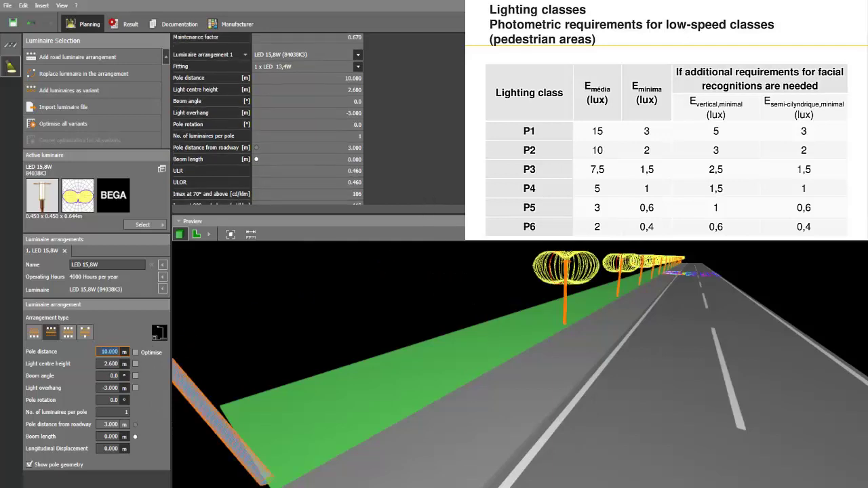
{"action": "scroll", "coordinate": [297, 200], "scroll_direction": "down", "scroll_amount": 2}
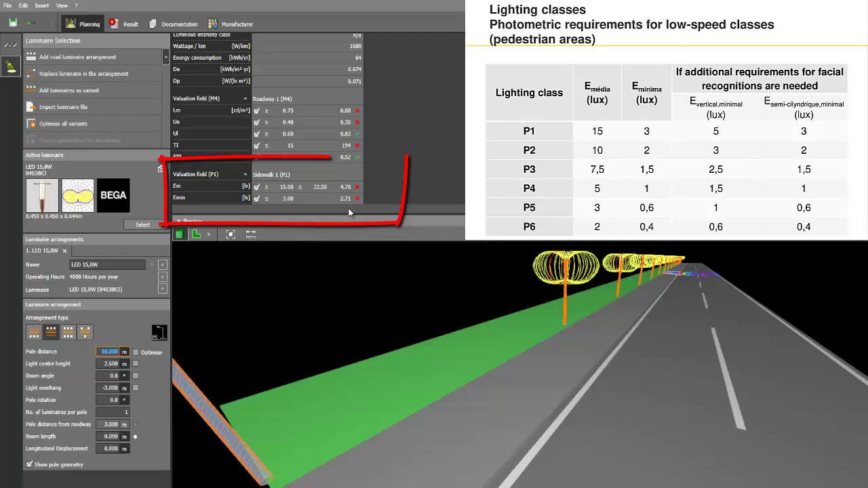
{"action": "left_click_drag", "start_coordinate": [389, 299], "coordinate": [373, 305]}
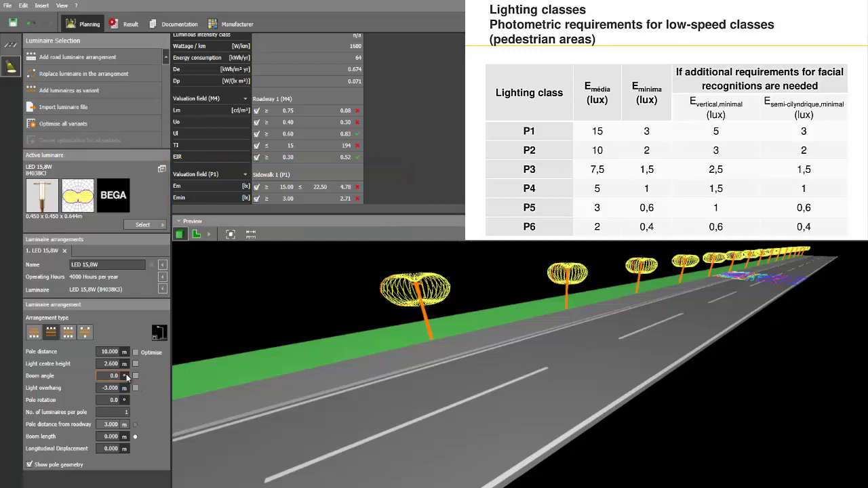
{"action": "left_click", "coordinate": [109, 351]}
{"action": "type", "text": "5"}
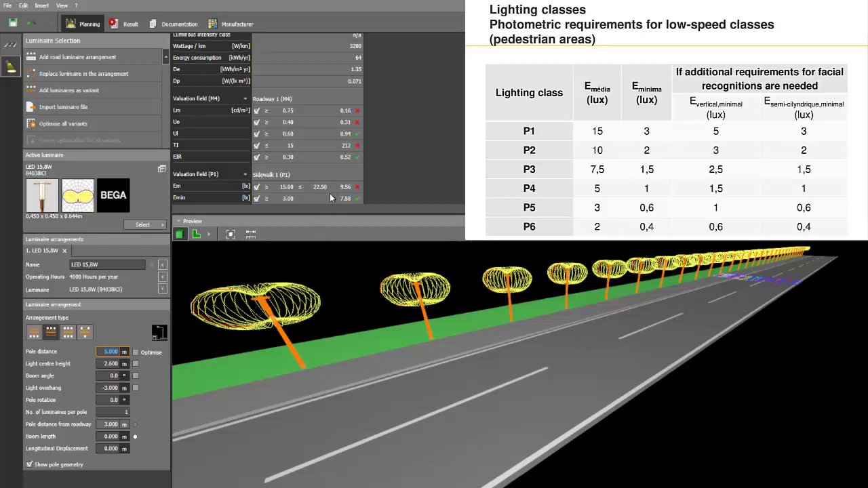
Set the illuminance class of Sidewalk 1 to P3 and inspect the row of poles in the 3D preview.
{"action": "left_click", "coordinate": [10, 44]}
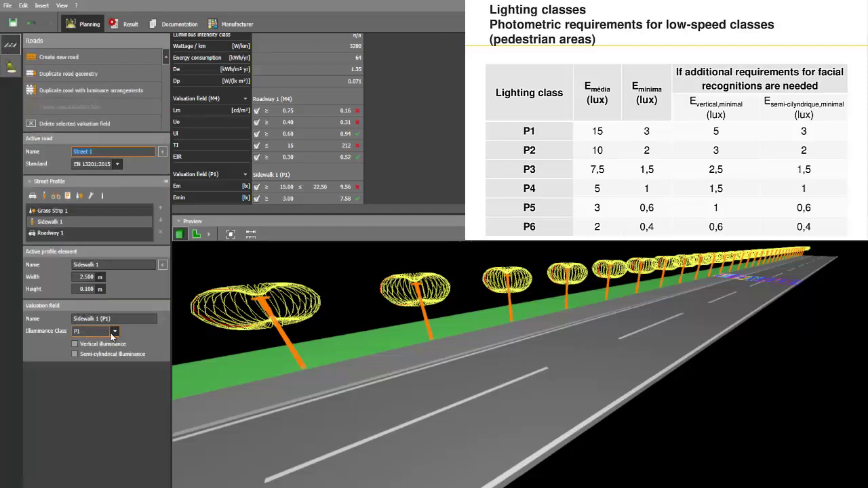
{"action": "left_click", "coordinate": [111, 333]}
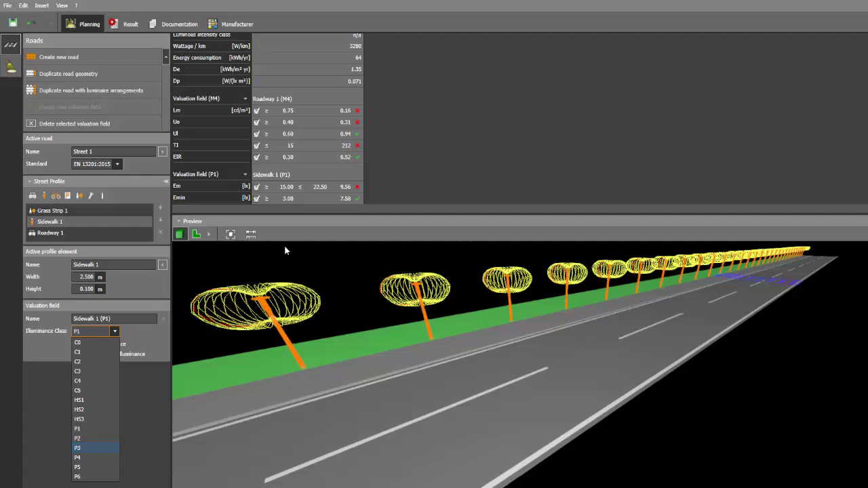
{"action": "left_click", "coordinate": [77, 448]}
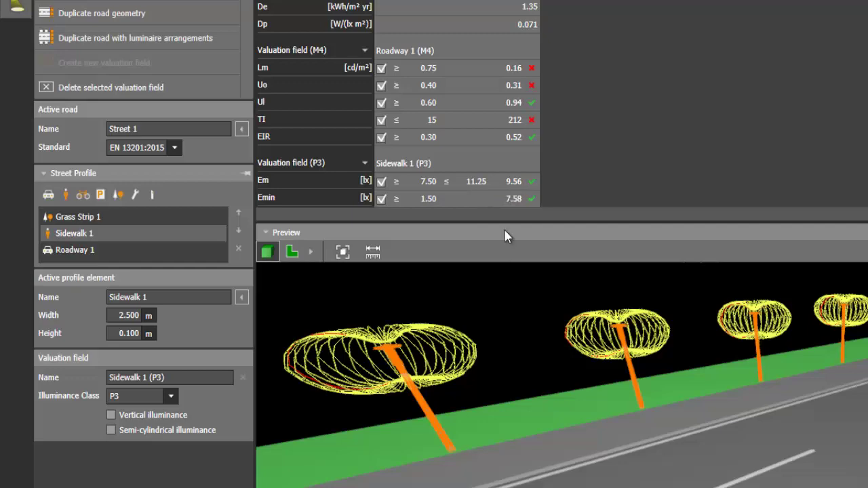
{"action": "right_click_drag", "start_coordinate": [502, 277], "coordinate": [555, 311]}
{"action": "left_click", "coordinate": [559, 303]}
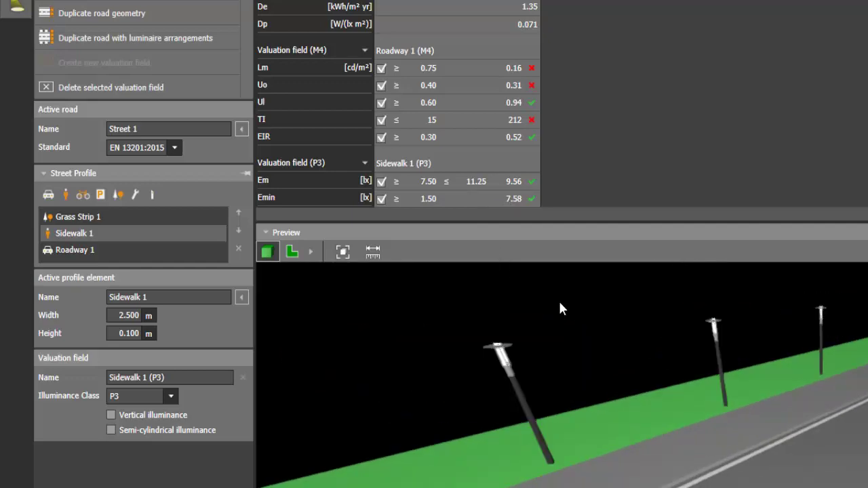
{"action": "right_click_drag", "start_coordinate": [617, 381], "coordinate": [636, 348]}
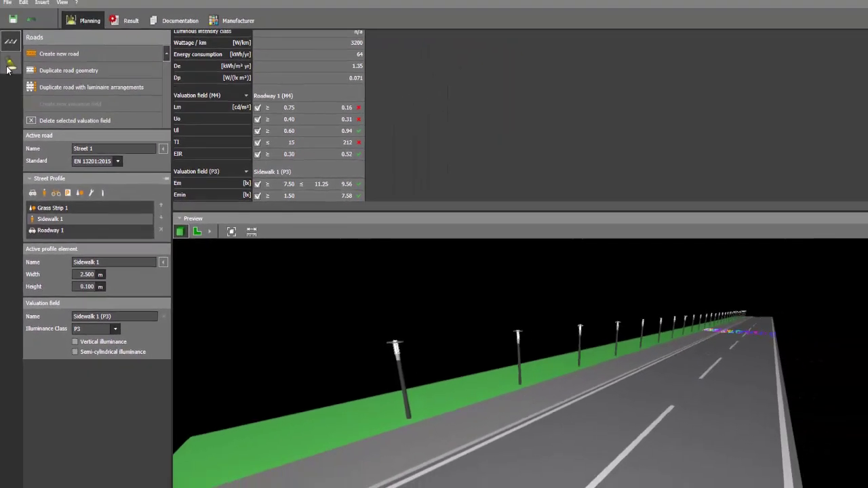
Try a pole distance of 7 m, set it to 6 m, and check the pole row in the 3D preview.
{"action": "left_click", "coordinate": [15, 7]}
{"action": "left_click", "coordinate": [367, 335]}
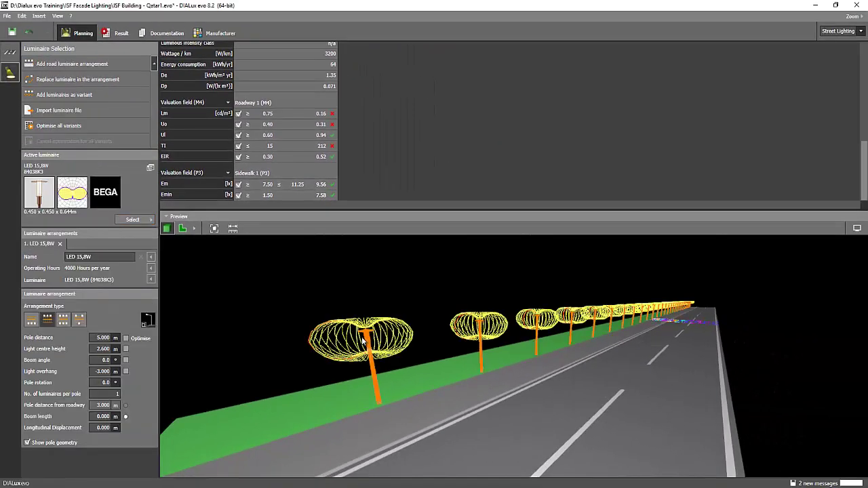
{"action": "left_click", "coordinate": [103, 338]}
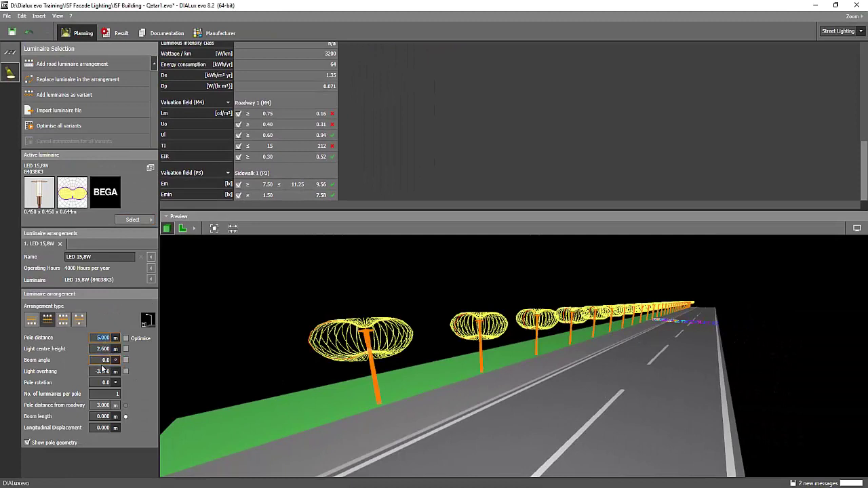
{"action": "type", "text": "7"}
{"action": "key", "text": "Return"}
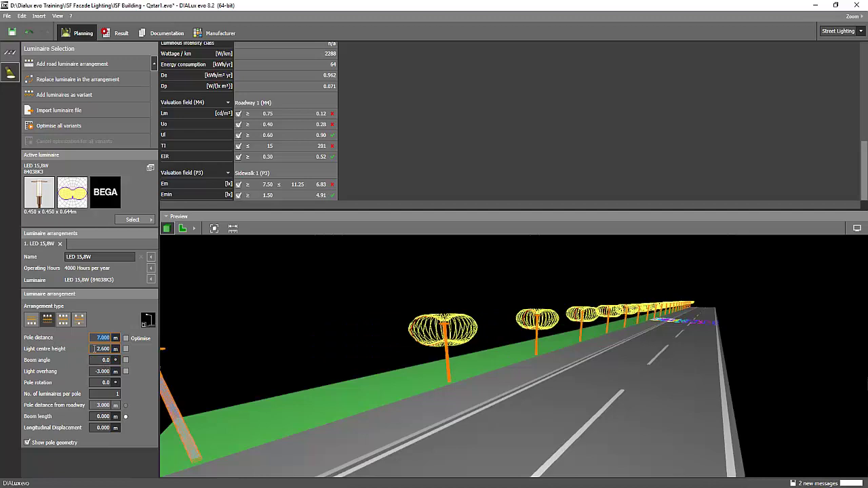
{"action": "type", "text": "6"}
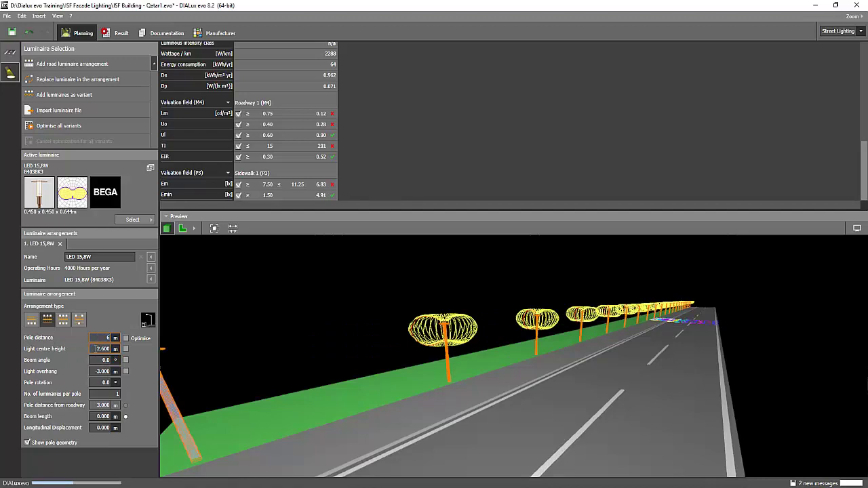
{"action": "mouse_move", "coordinate": [311, 307]}
{"action": "right_mouse_down"}
{"action": "mouse_move", "coordinate": [304, 304]}
{"action": "mouse_move", "coordinate": [337, 313]}
{"action": "mouse_move", "coordinate": [318, 306]}
{"action": "right_mouse_up"}
{"action": "left_click", "coordinate": [296, 346]}
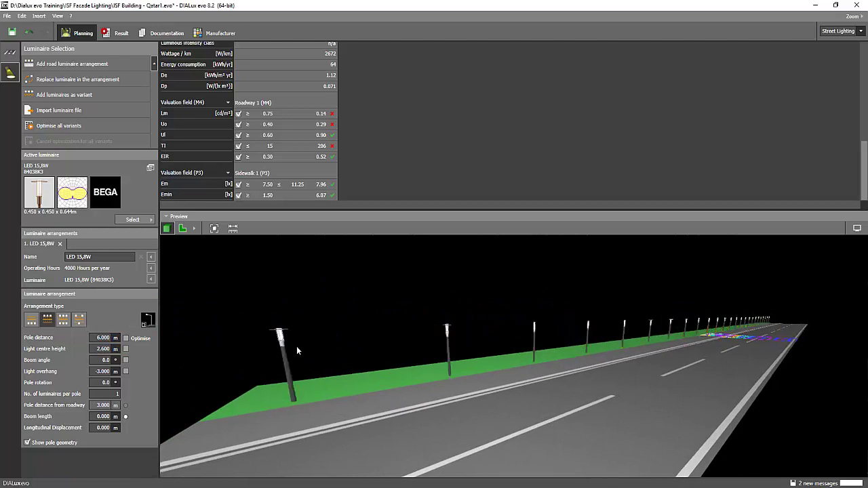
{"action": "right_click_drag", "start_coordinate": [292, 353], "coordinate": [306, 346]}
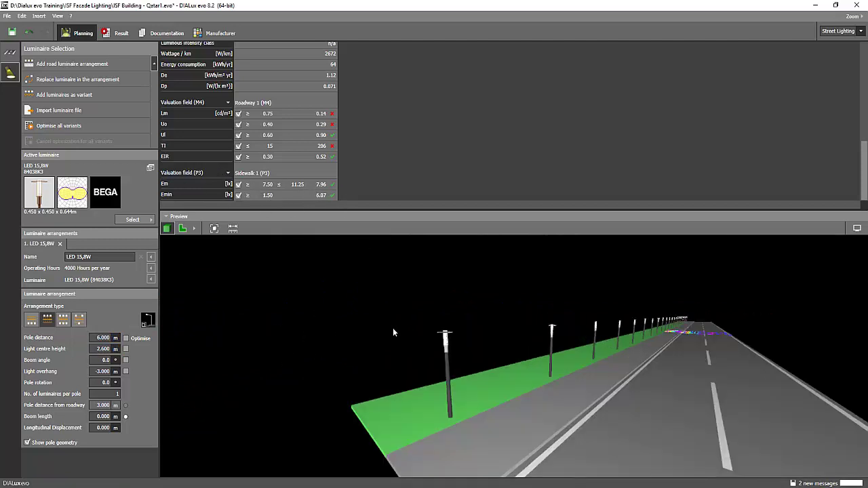
{"action": "right_click_drag", "start_coordinate": [393, 332], "coordinate": [390, 332]}
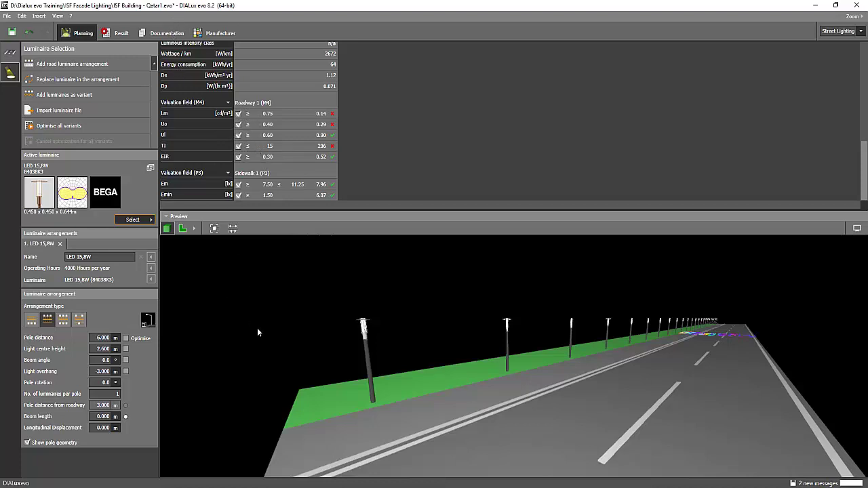
Switch through the other open projects to view the ASHCOURT HQ POCKLINGTON site and the Algabas Refinery path-walk calculation.
{"action": "left_click", "coordinate": [365, 487]}
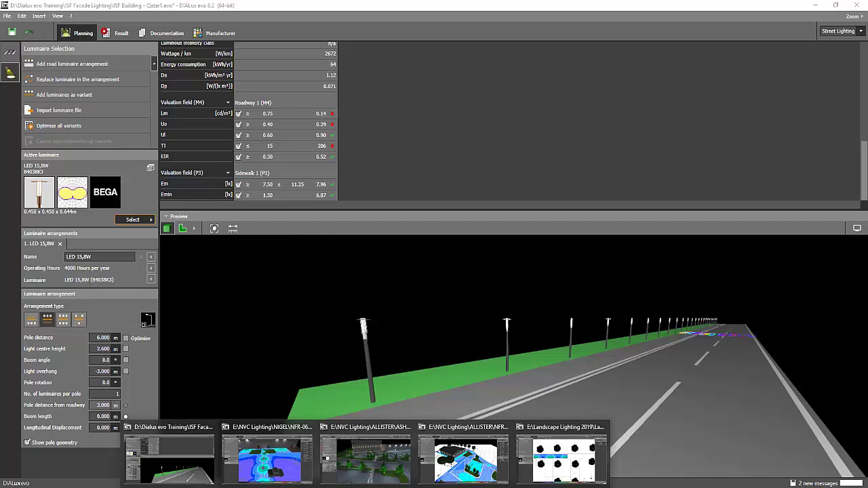
{"action": "left_click", "coordinate": [354, 466]}
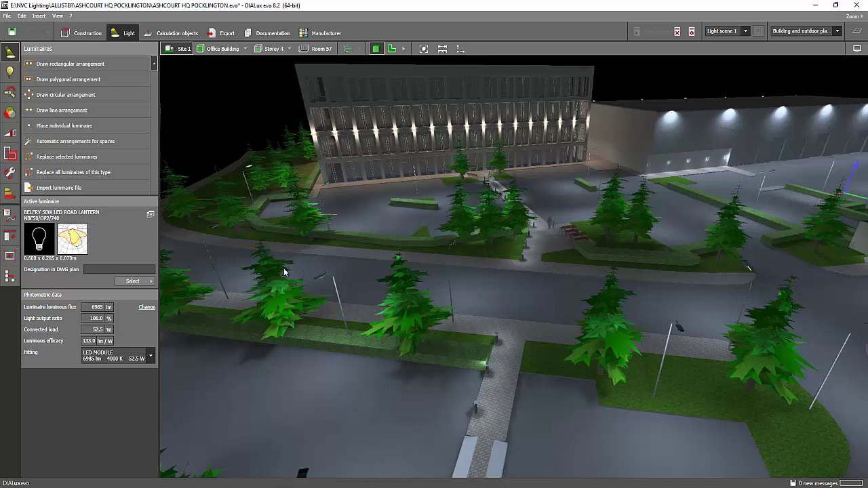
{"action": "left_click", "coordinate": [366, 487]}
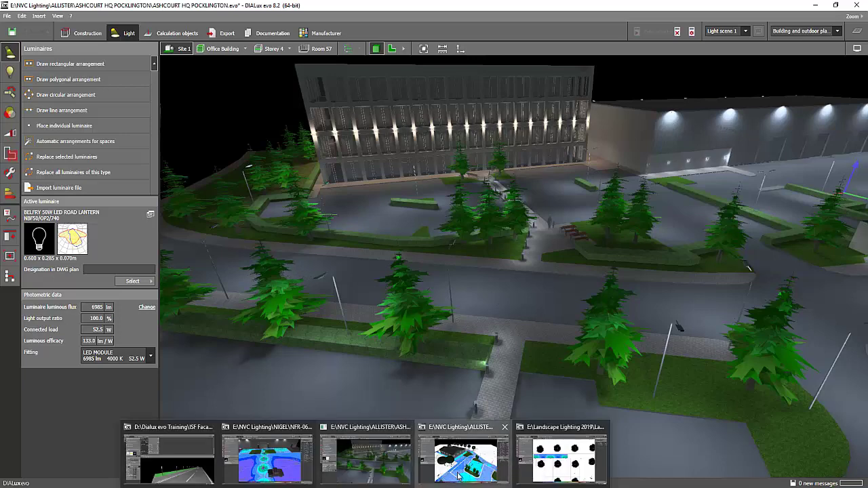
{"action": "left_click", "coordinate": [468, 456]}
{"action": "mouse_move", "coordinate": [368, 487]}
{"action": "left_click", "coordinate": [542, 462]}
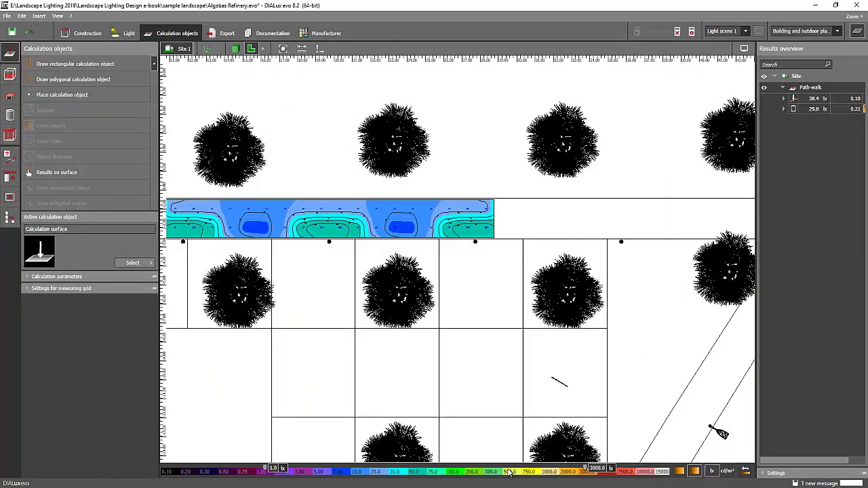
Show the Algabas Refinery site in 3D and inspect the false colours on the path-walk calculation surface.
{"action": "middle_click_drag", "start_coordinate": [364, 177], "coordinate": [395, 174]}
{"action": "left_click", "coordinate": [235, 48]}
{"action": "right_click_drag", "start_coordinate": [421, 203], "coordinate": [411, 260]}
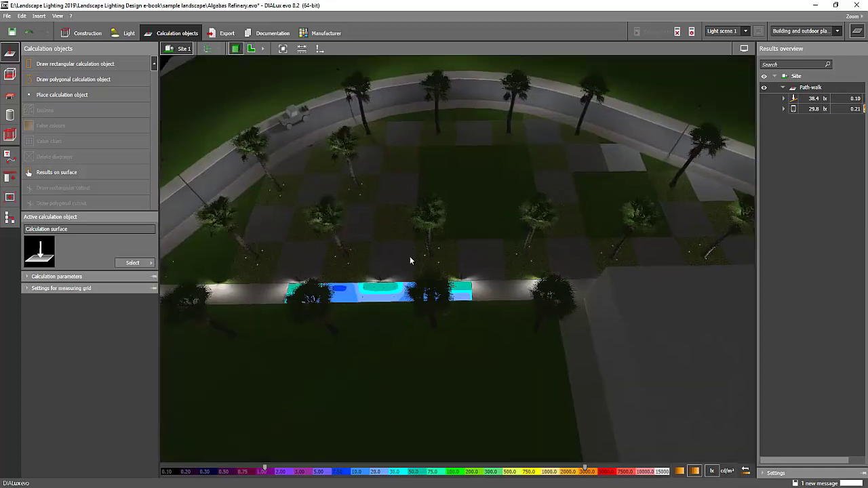
{"action": "scroll", "coordinate": [434, 290], "scroll_direction": "up", "scroll_amount": 2}
{"action": "right_click_drag", "start_coordinate": [438, 294], "coordinate": [386, 234]}
{"action": "left_click_drag", "start_coordinate": [385, 229], "coordinate": [436, 233]}
{"action": "right_click_drag", "start_coordinate": [436, 233], "coordinate": [447, 203]}
{"action": "scroll", "coordinate": [400, 185], "scroll_direction": "up", "scroll_amount": 2}
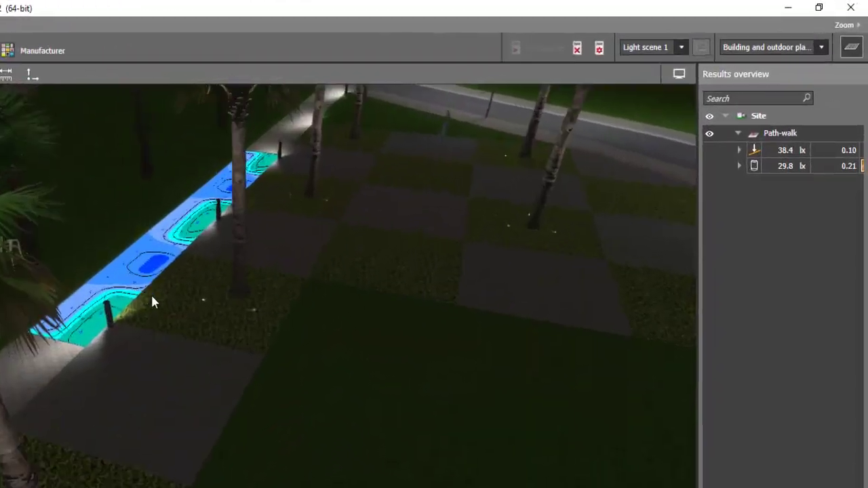
Highlight the second path-walk calculation result in the overview and examine the bollards beside its surface up close.
{"action": "left_click_drag", "start_coordinate": [157, 343], "coordinate": [115, 384]}
{"action": "left_click", "coordinate": [789, 183]}
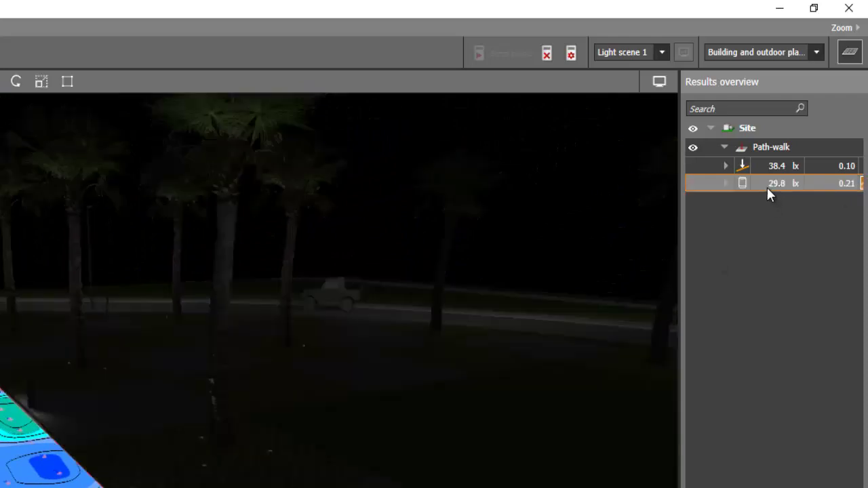
{"action": "left_click", "coordinate": [583, 228]}
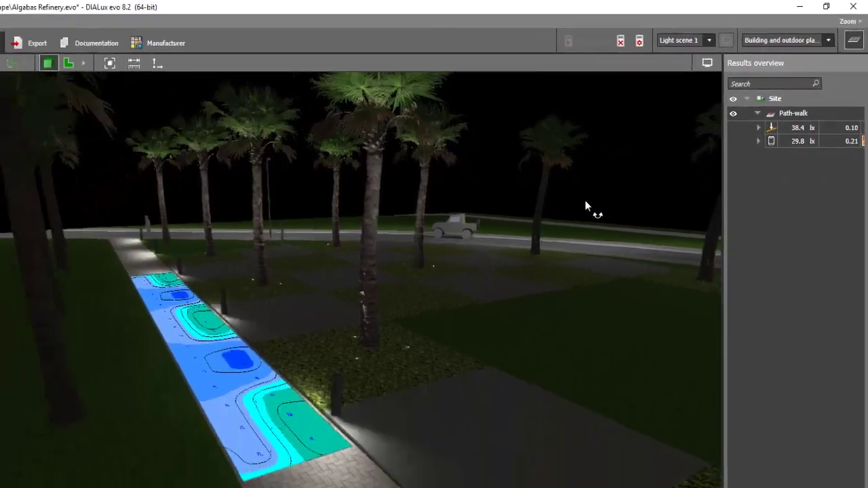
{"action": "left_click_drag", "start_coordinate": [586, 202], "coordinate": [366, 317]}
{"action": "scroll", "coordinate": [170, 354], "scroll_direction": "up", "scroll_amount": 2}
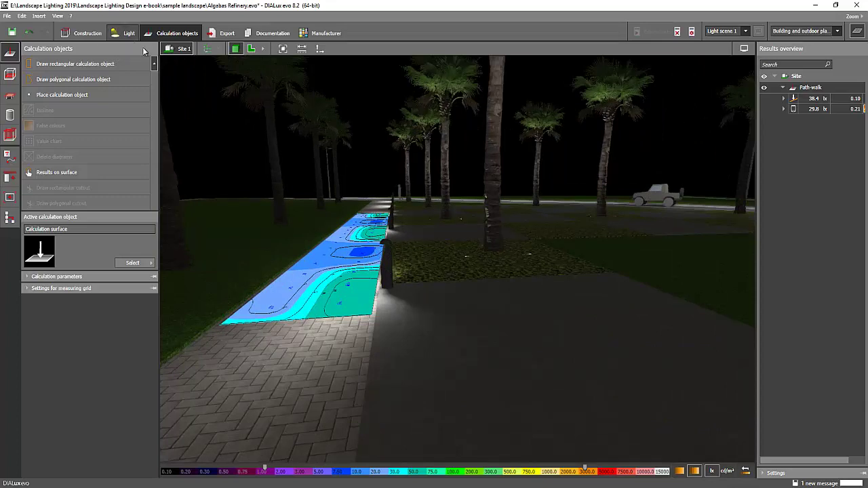
Display the luminaires' light distributions along the path-walk and highlight the second path-walk result again.
{"action": "left_click", "coordinate": [129, 33]}
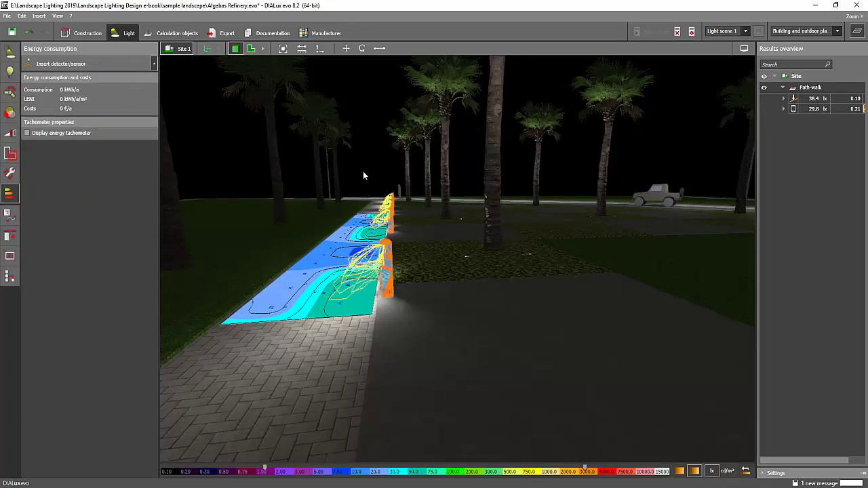
{"action": "right_click_drag", "start_coordinate": [363, 176], "coordinate": [473, 312]}
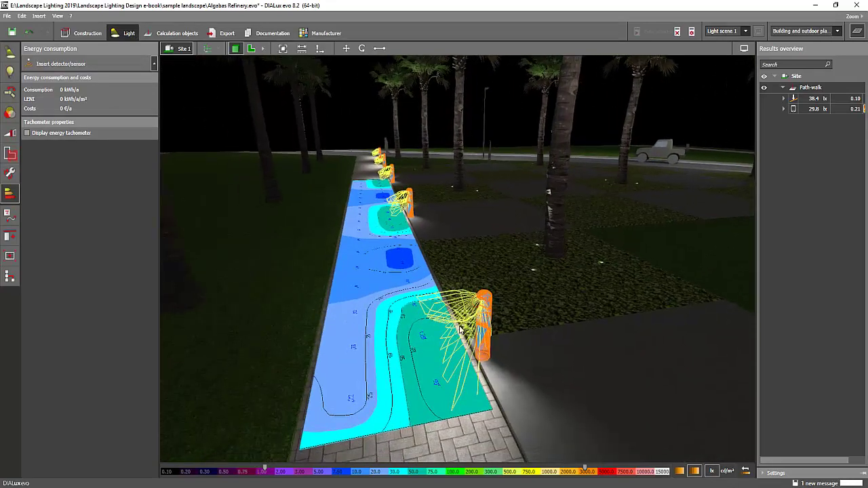
{"action": "right_click_drag", "start_coordinate": [445, 359], "coordinate": [460, 326]}
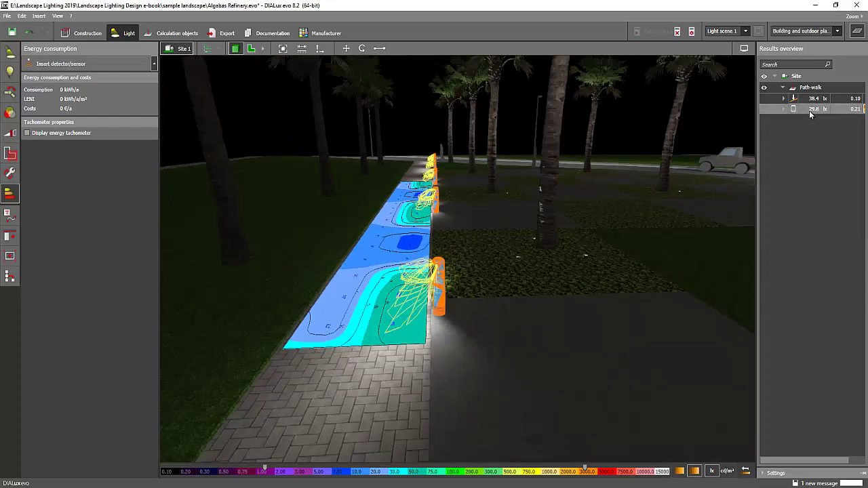
{"action": "left_click", "coordinate": [810, 110]}
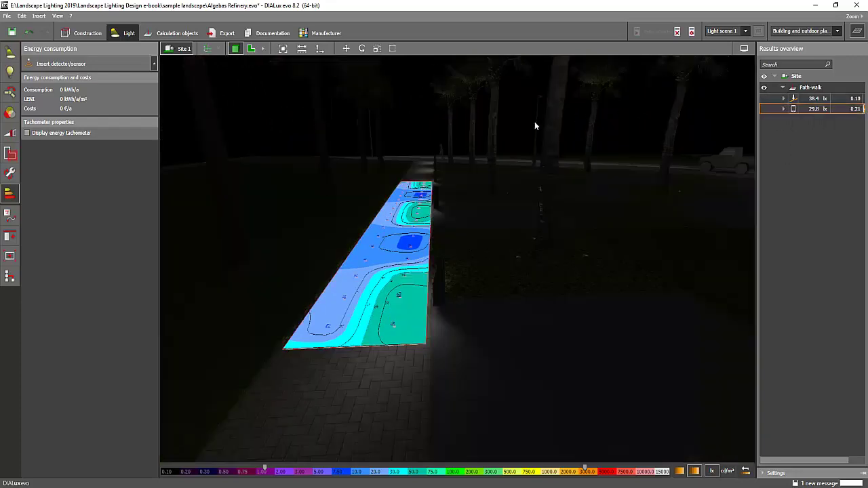
{"action": "left_click", "coordinate": [410, 126]}
{"action": "right_click_drag", "start_coordinate": [410, 126], "coordinate": [418, 130]}
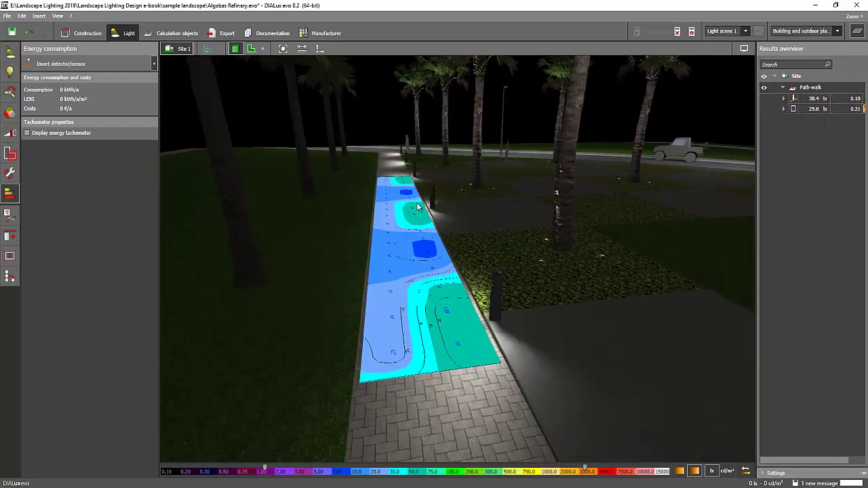
Look along the path-walk beside the building wall to examine the bollard lighting around the human figure.
{"action": "right_click_drag", "start_coordinate": [417, 208], "coordinate": [651, 198]}
{"action": "right_click_drag", "start_coordinate": [597, 231], "coordinate": [473, 263]}
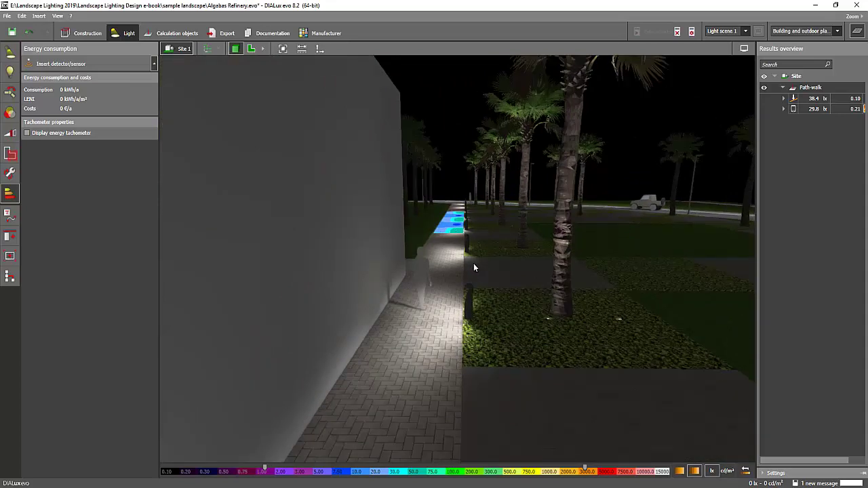
{"action": "scroll", "coordinate": [464, 269], "scroll_direction": "up", "scroll_amount": 2}
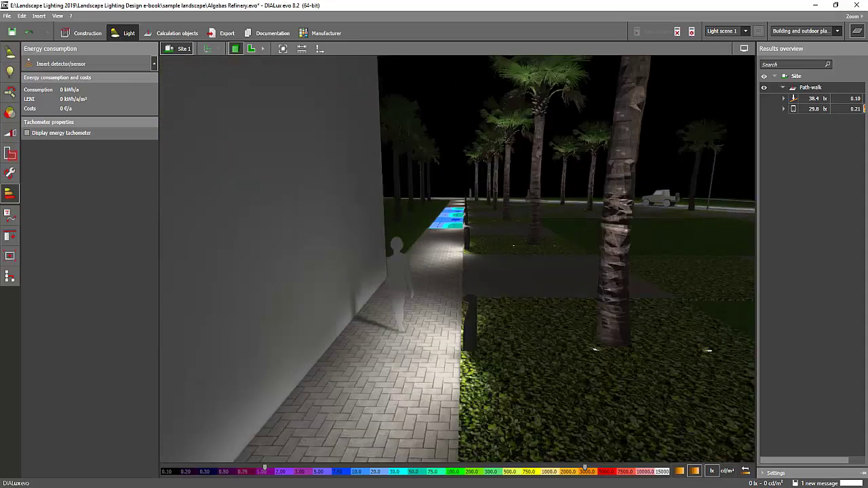
{"action": "mouse_move", "coordinate": [367, 486]}
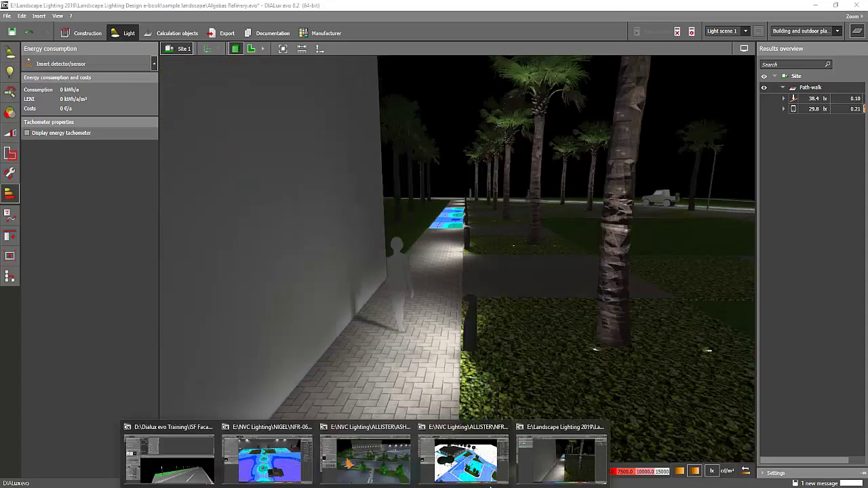
Return to the ISF Building street project, exclude all Roadway 1 criteria from the valuation, and check the results in the documentation.
{"action": "left_click", "coordinate": [189, 475]}
{"action": "right_click_drag", "start_coordinate": [263, 283], "coordinate": [252, 285]}
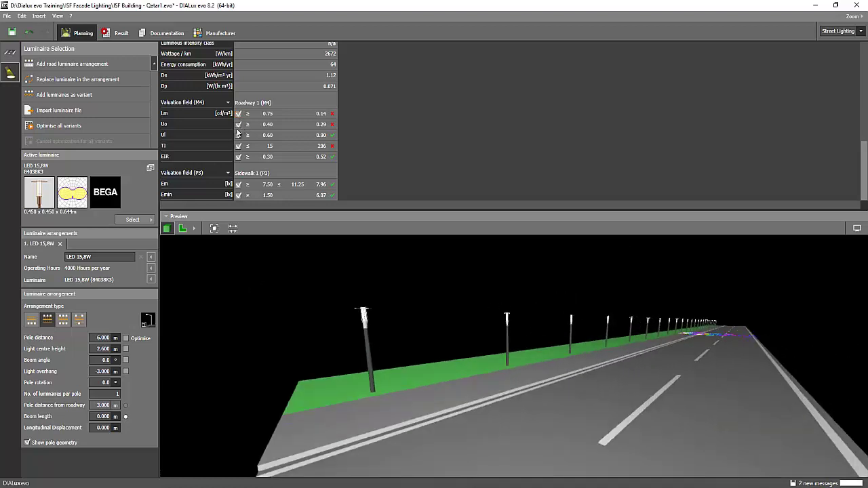
{"action": "left_click", "coordinate": [163, 35]}
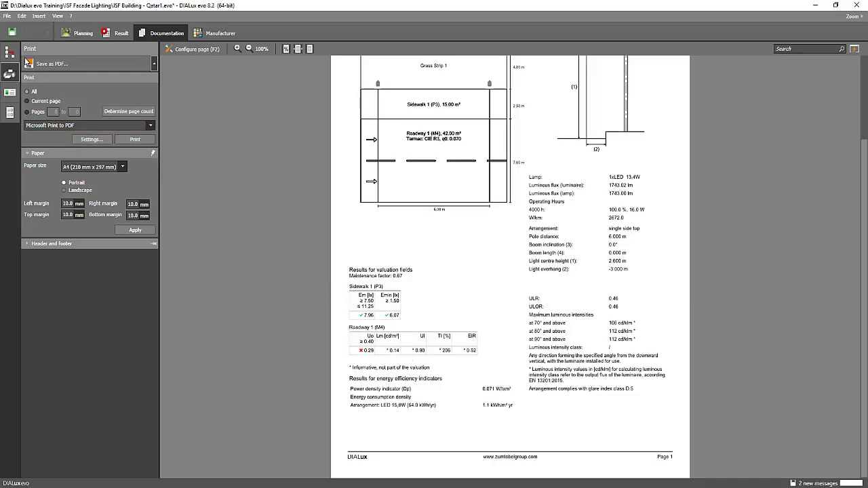
{"action": "left_click", "coordinate": [79, 33]}
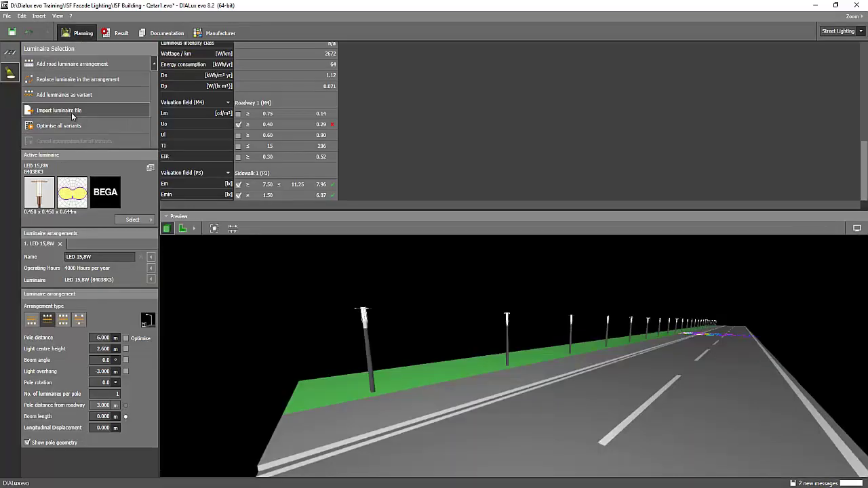
{"action": "left_click", "coordinate": [238, 124]}
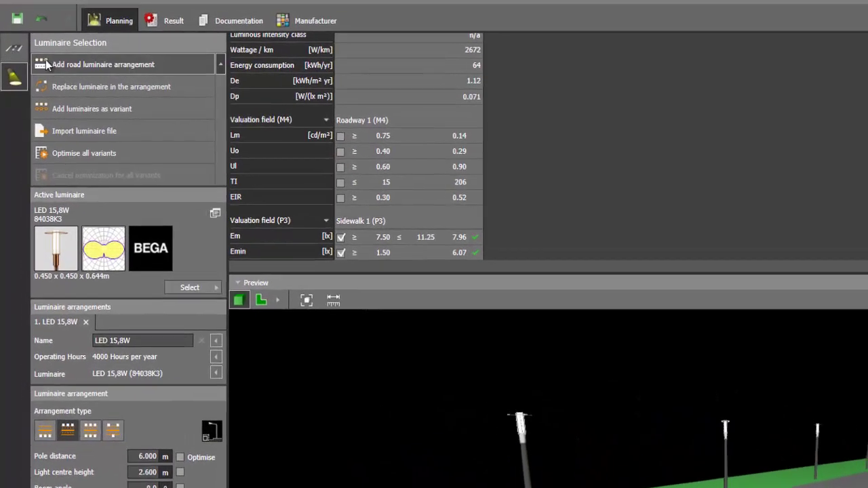
Delete Roadway 1 from the street profile and inspect the sidewalk, grass strip and pole row in the 3D preview.
{"action": "left_click", "coordinate": [13, 48]}
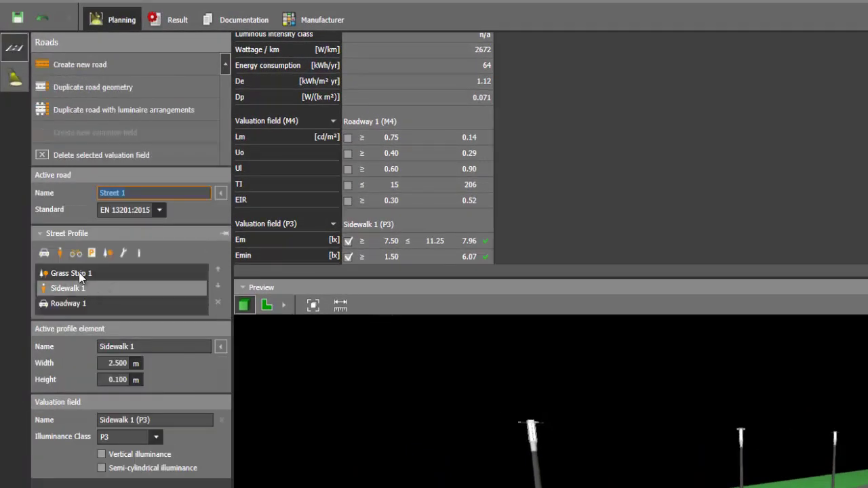
{"action": "left_click", "coordinate": [72, 300]}
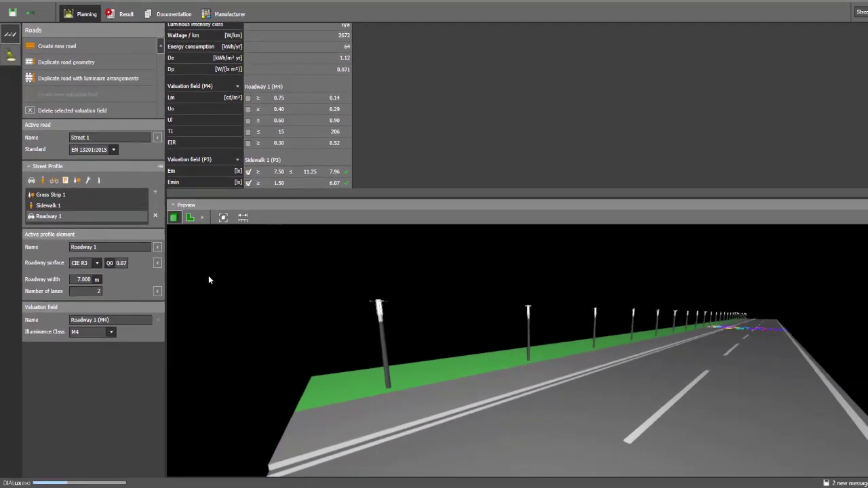
{"action": "key", "text": "Delete"}
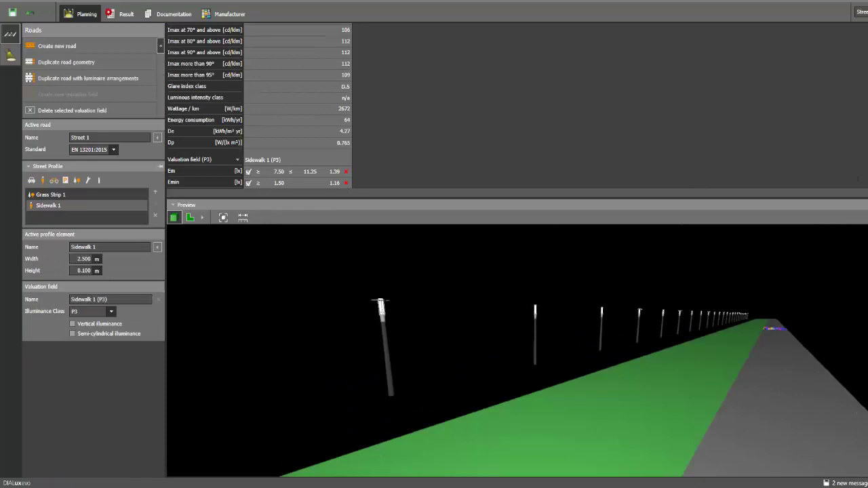
{"action": "right_click_drag", "start_coordinate": [250, 324], "coordinate": [360, 345]}
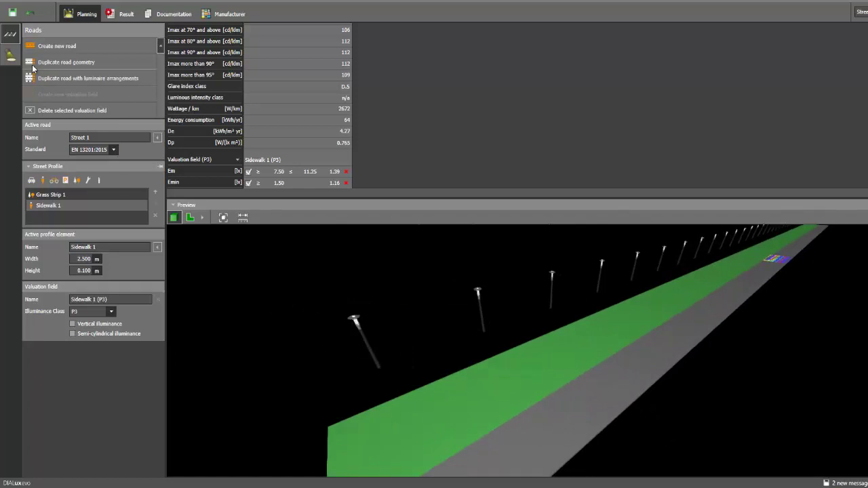
Try a light overhang of 0 m for the pole arrangement and check the pole row in the 3D preview.
{"action": "left_click", "coordinate": [354, 320]}
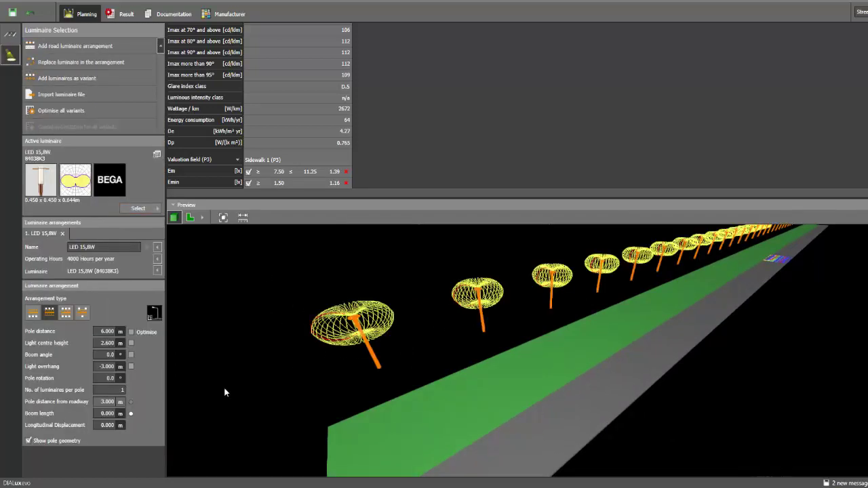
{"action": "left_click", "coordinate": [107, 367]}
{"action": "type", "text": "0"}
{"action": "left_click", "coordinate": [284, 352]}
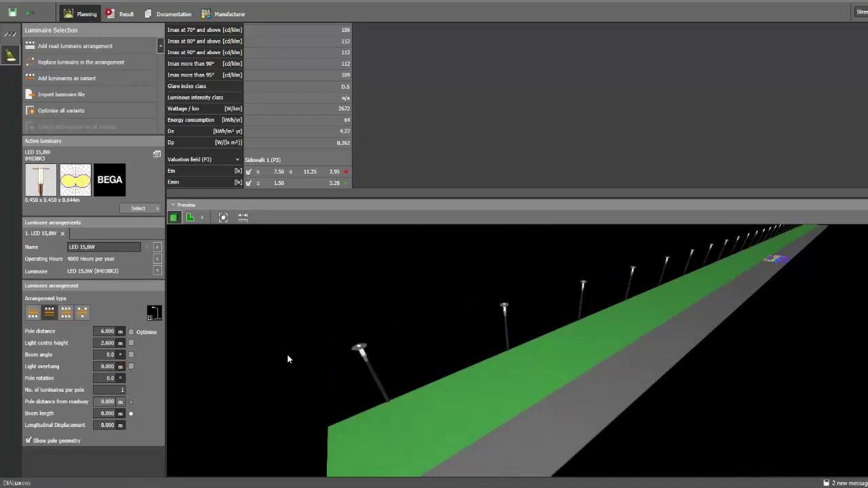
{"action": "right_click_drag", "start_coordinate": [287, 353], "coordinate": [301, 350]}
Try a light overhang of 3 m, set it to 3.3 m, and open the street's documentation.
{"action": "left_click", "coordinate": [109, 370]}
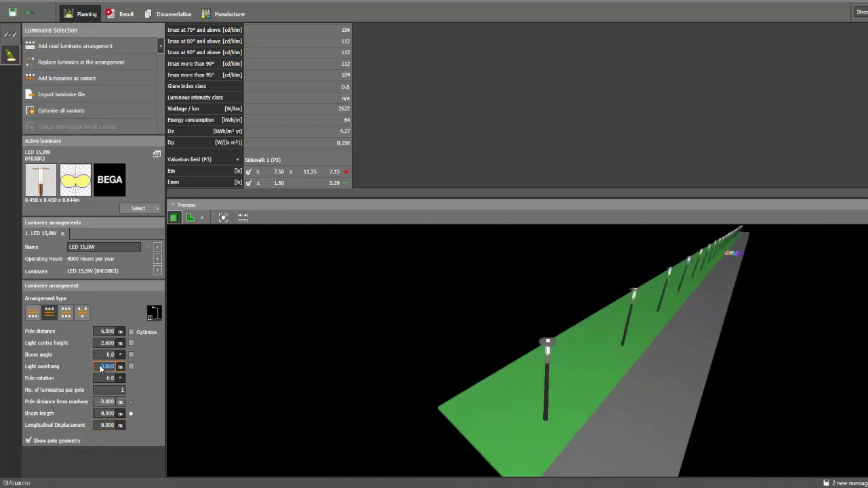
{"action": "left_click", "coordinate": [100, 367]}
{"action": "left_click", "coordinate": [117, 367]}
{"action": "type", "text": "3.3"}
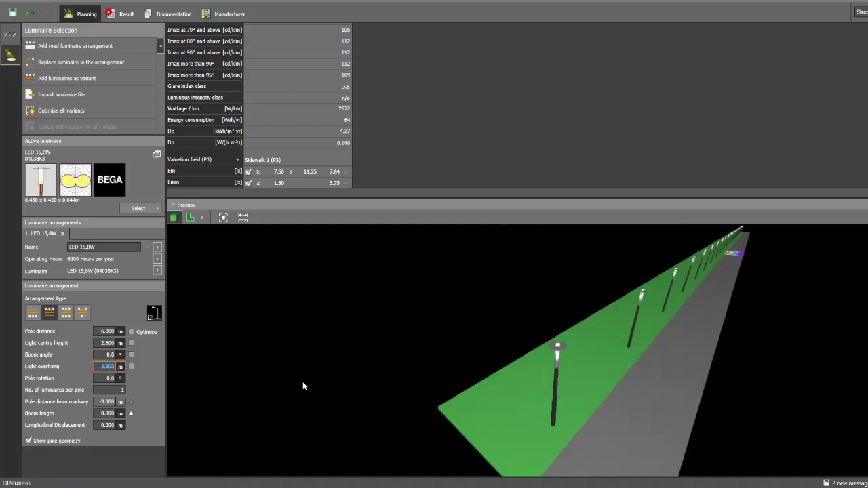
{"action": "left_click_drag", "start_coordinate": [303, 382], "coordinate": [304, 368]}
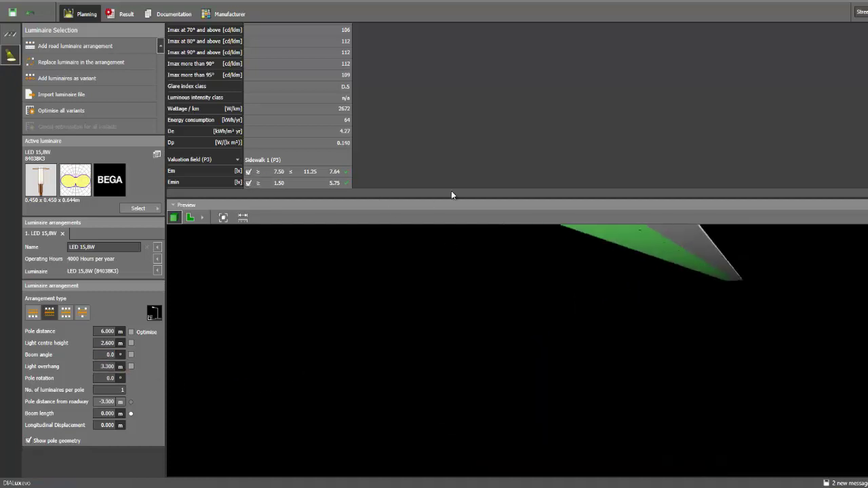
{"action": "left_click", "coordinate": [164, 14]}
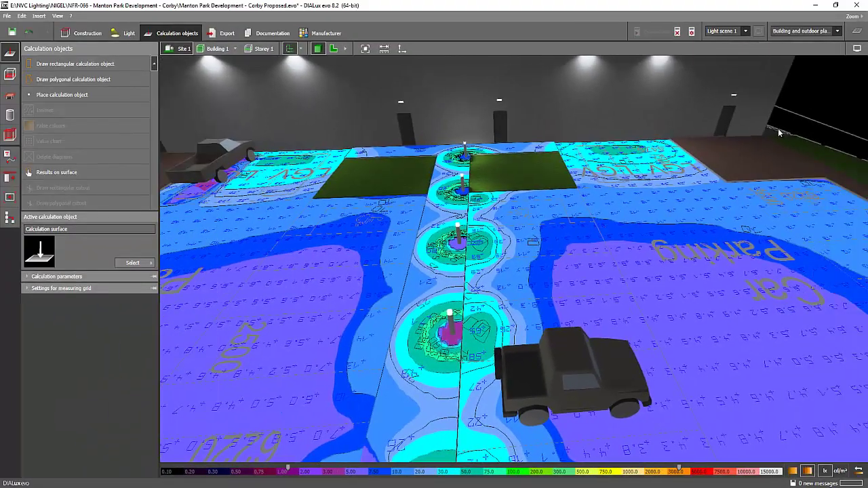
View the Manton Park Development car park with its calculation surfaces, and again as plain rendered construction around the bollard-lit walkway.
{"action": "right_click_drag", "start_coordinate": [779, 129], "coordinate": [769, 137]}
{"action": "scroll", "coordinate": [769, 137], "scroll_direction": "down", "scroll_amount": 3}
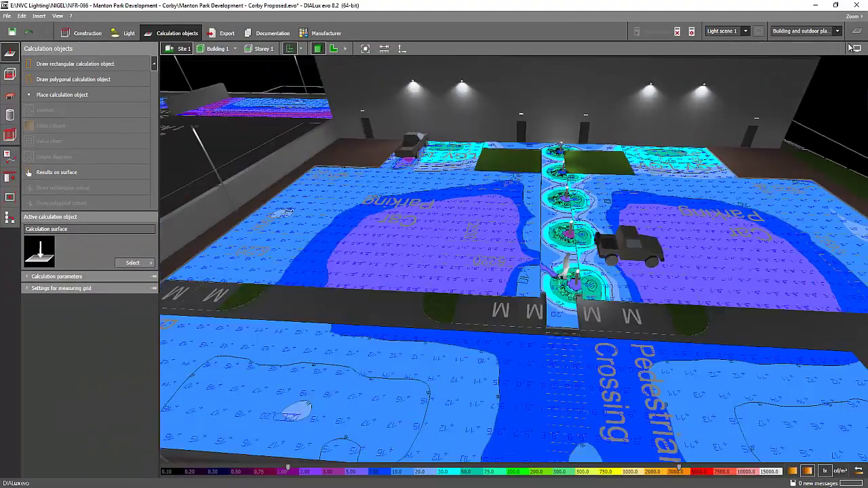
{"action": "left_click", "coordinate": [856, 48]}
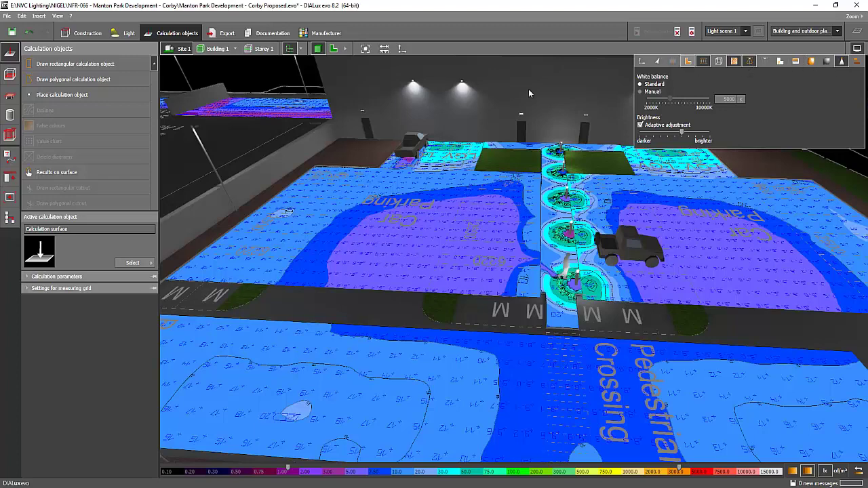
{"action": "left_click", "coordinate": [82, 35]}
{"action": "right_click_drag", "start_coordinate": [377, 212], "coordinate": [601, 280]}
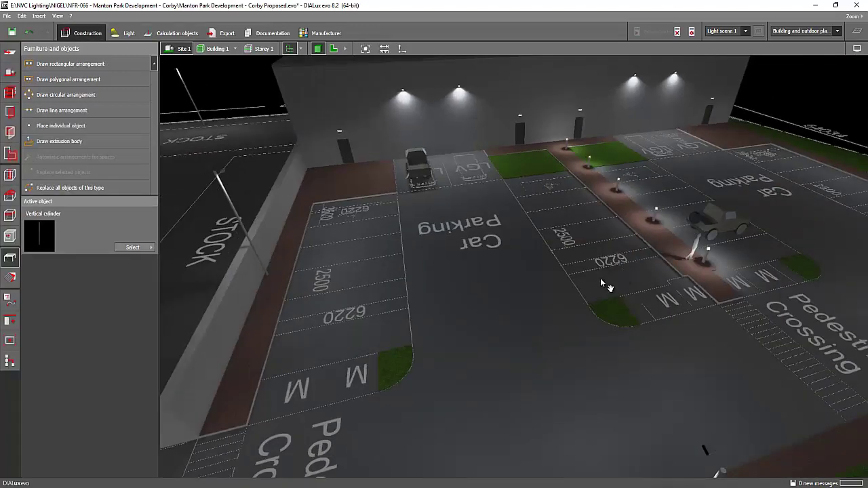
{"action": "middle_click_drag", "start_coordinate": [601, 281], "coordinate": [499, 332]}
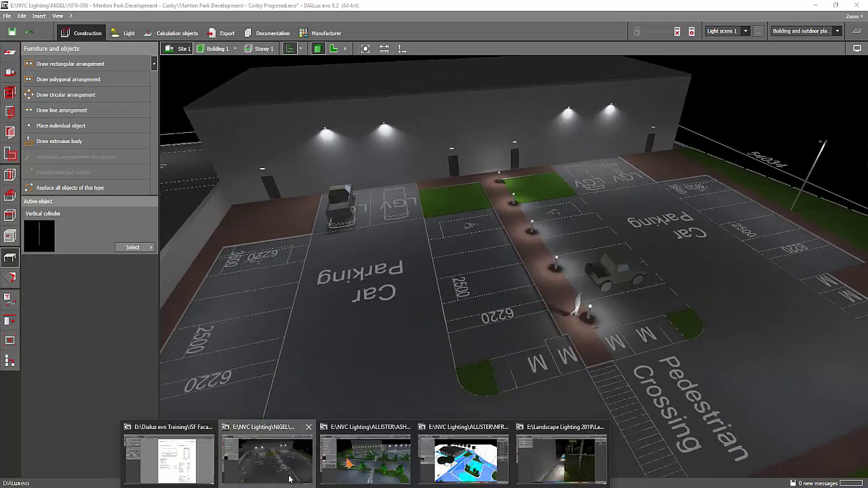
Revisit the lit walkways of the ASHCOURT HQ POCKLINGTON project, followed by the Algabas Refinery path-walk.
{"action": "left_click", "coordinate": [364, 464]}
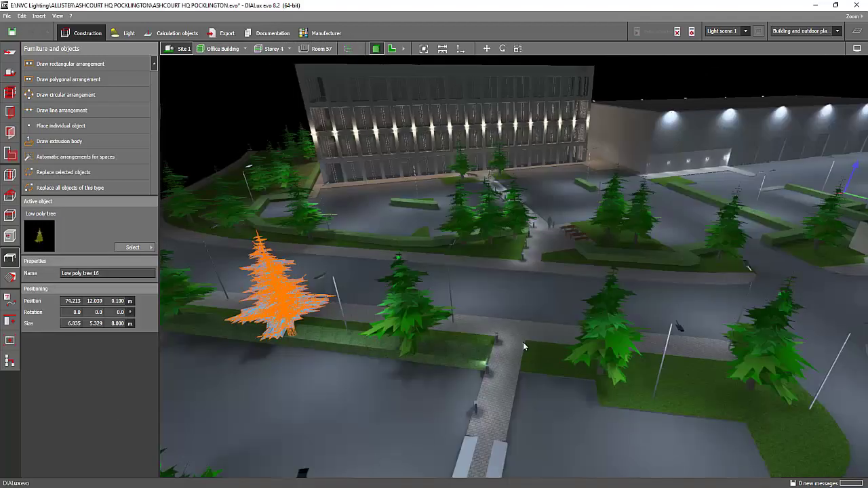
{"action": "right_click_drag", "start_coordinate": [523, 342], "coordinate": [482, 385]}
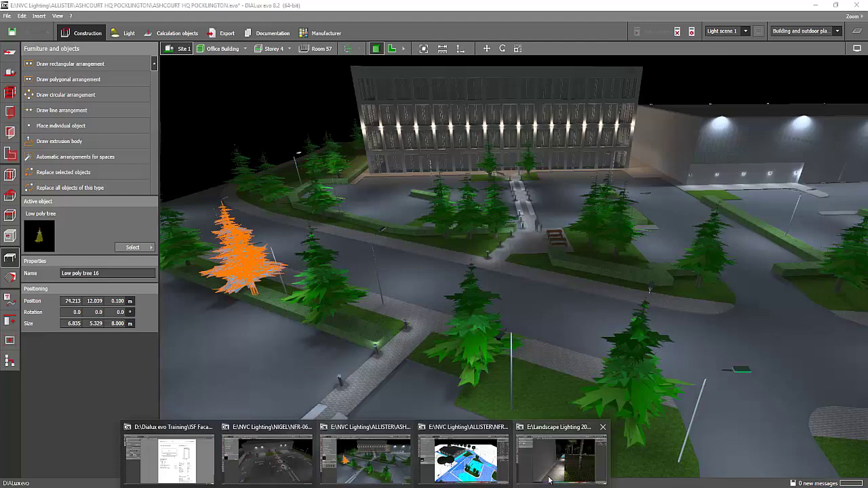
{"action": "left_click", "coordinate": [475, 462]}
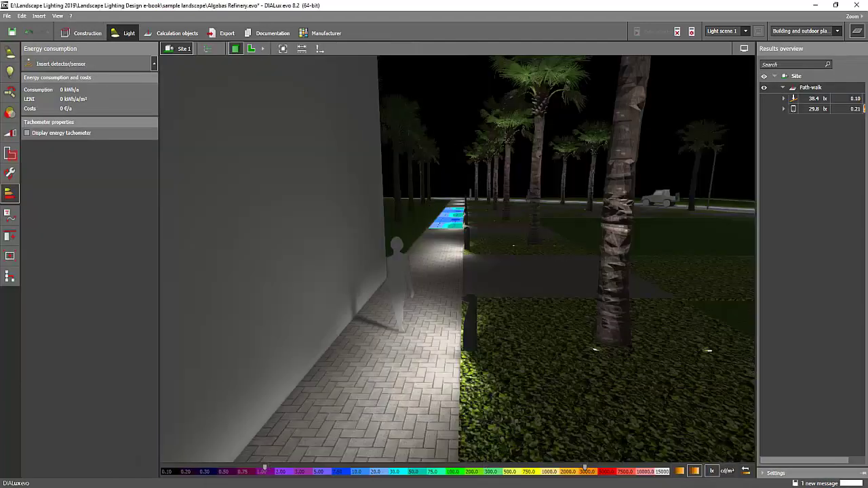
Switch to the Landscape Lighting Design Techniques document in Word and consult the Pathwalk section with Table 2.2.
{"action": "left_click", "coordinate": [284, 485]}
{"action": "scroll", "coordinate": [395, 303], "scroll_direction": "up", "scroll_amount": 2}
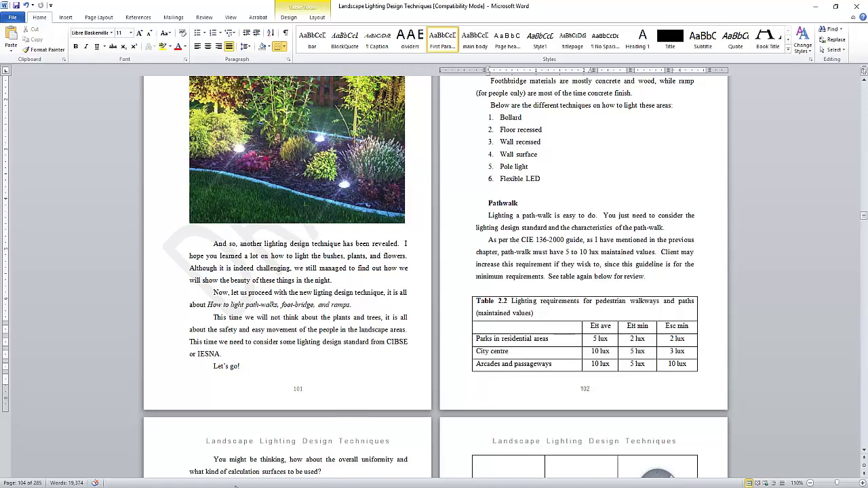
Switch to Chrome with the sidewalk lighting e-mail and open the Udemy instructor course list in a new tab.
{"action": "mouse_move", "coordinate": [211, 482]}
{"action": "left_click", "coordinate": [211, 455]}
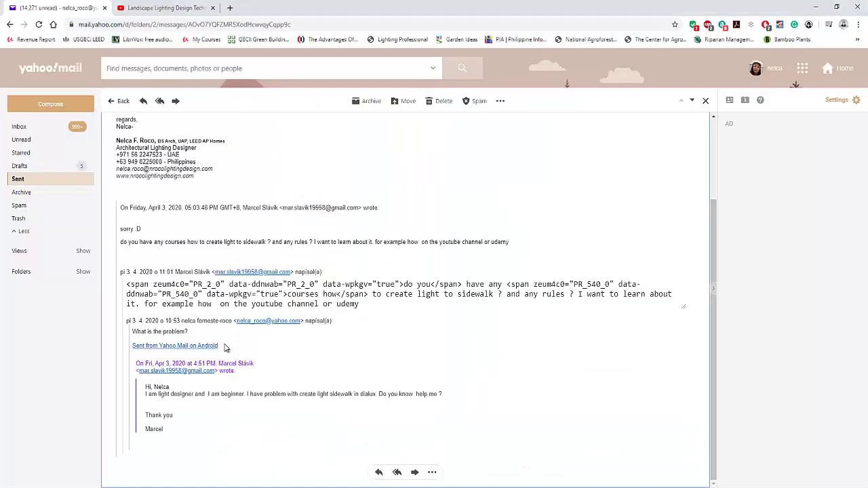
{"action": "left_click", "coordinate": [231, 9]}
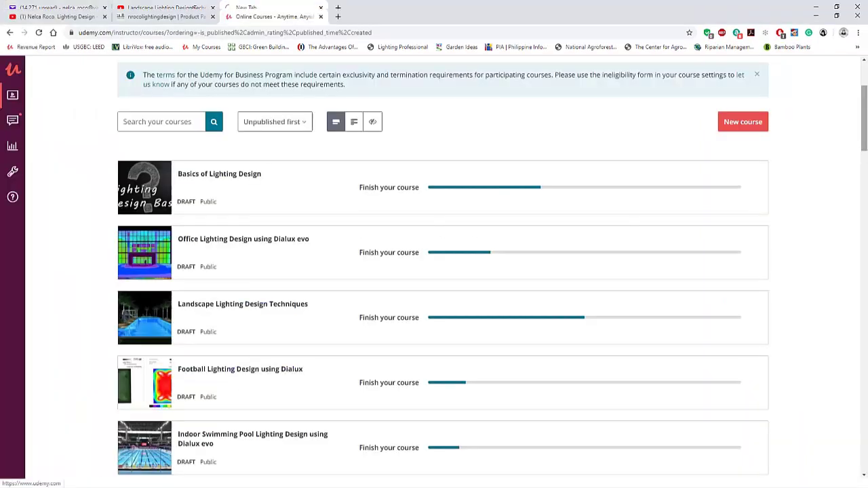
Look over the YouTube page of "Landscape Lighting Design Techniques: Pathwalk and Ramp" and return to the Algabas Refinery project in DIALux evo.
{"action": "left_click", "coordinate": [166, 6]}
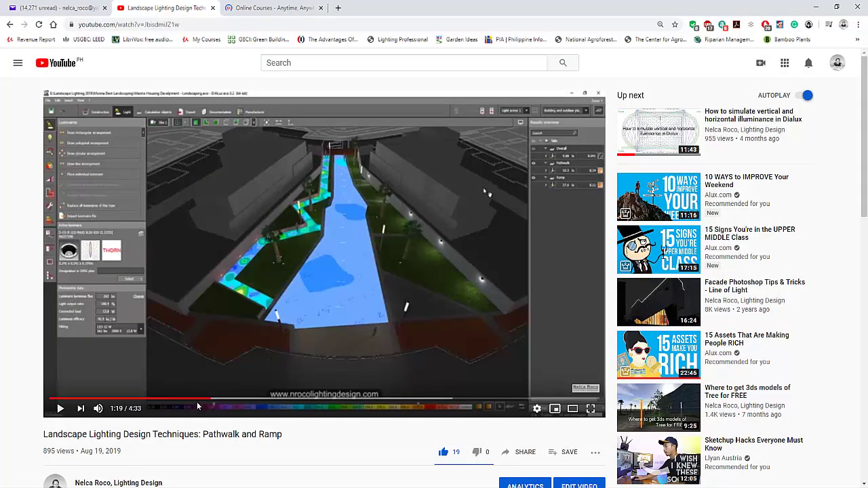
{"action": "scroll", "coordinate": [197, 415], "scroll_direction": "down", "scroll_amount": 3}
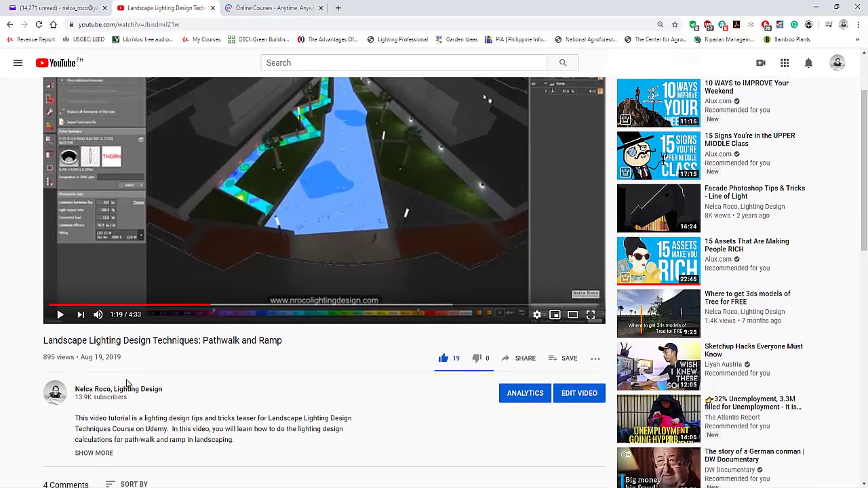
{"action": "scroll", "coordinate": [126, 384], "scroll_direction": "up", "scroll_amount": 3}
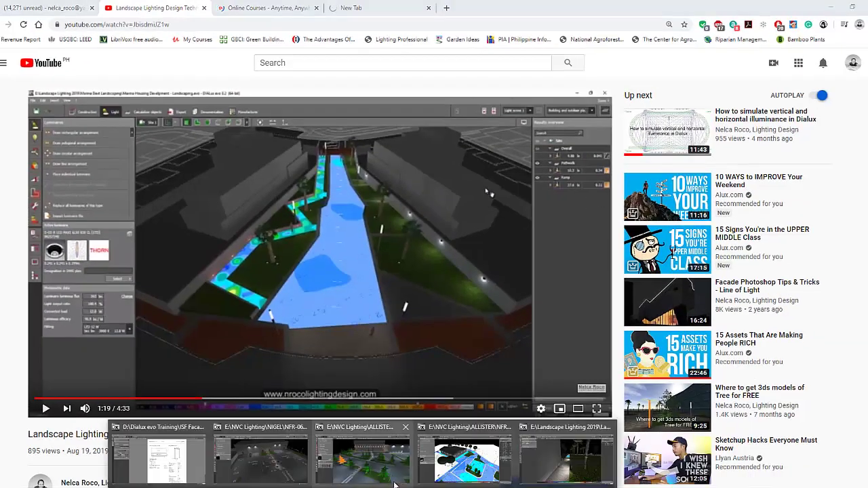
{"action": "left_click", "coordinate": [538, 442]}
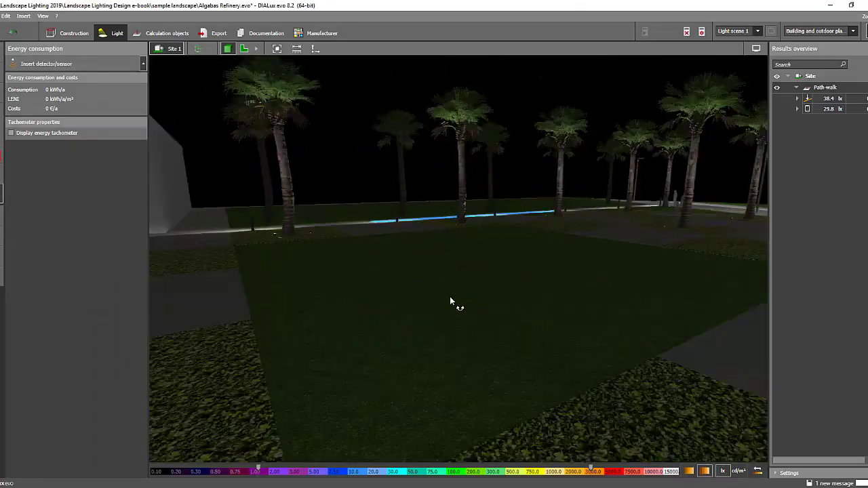